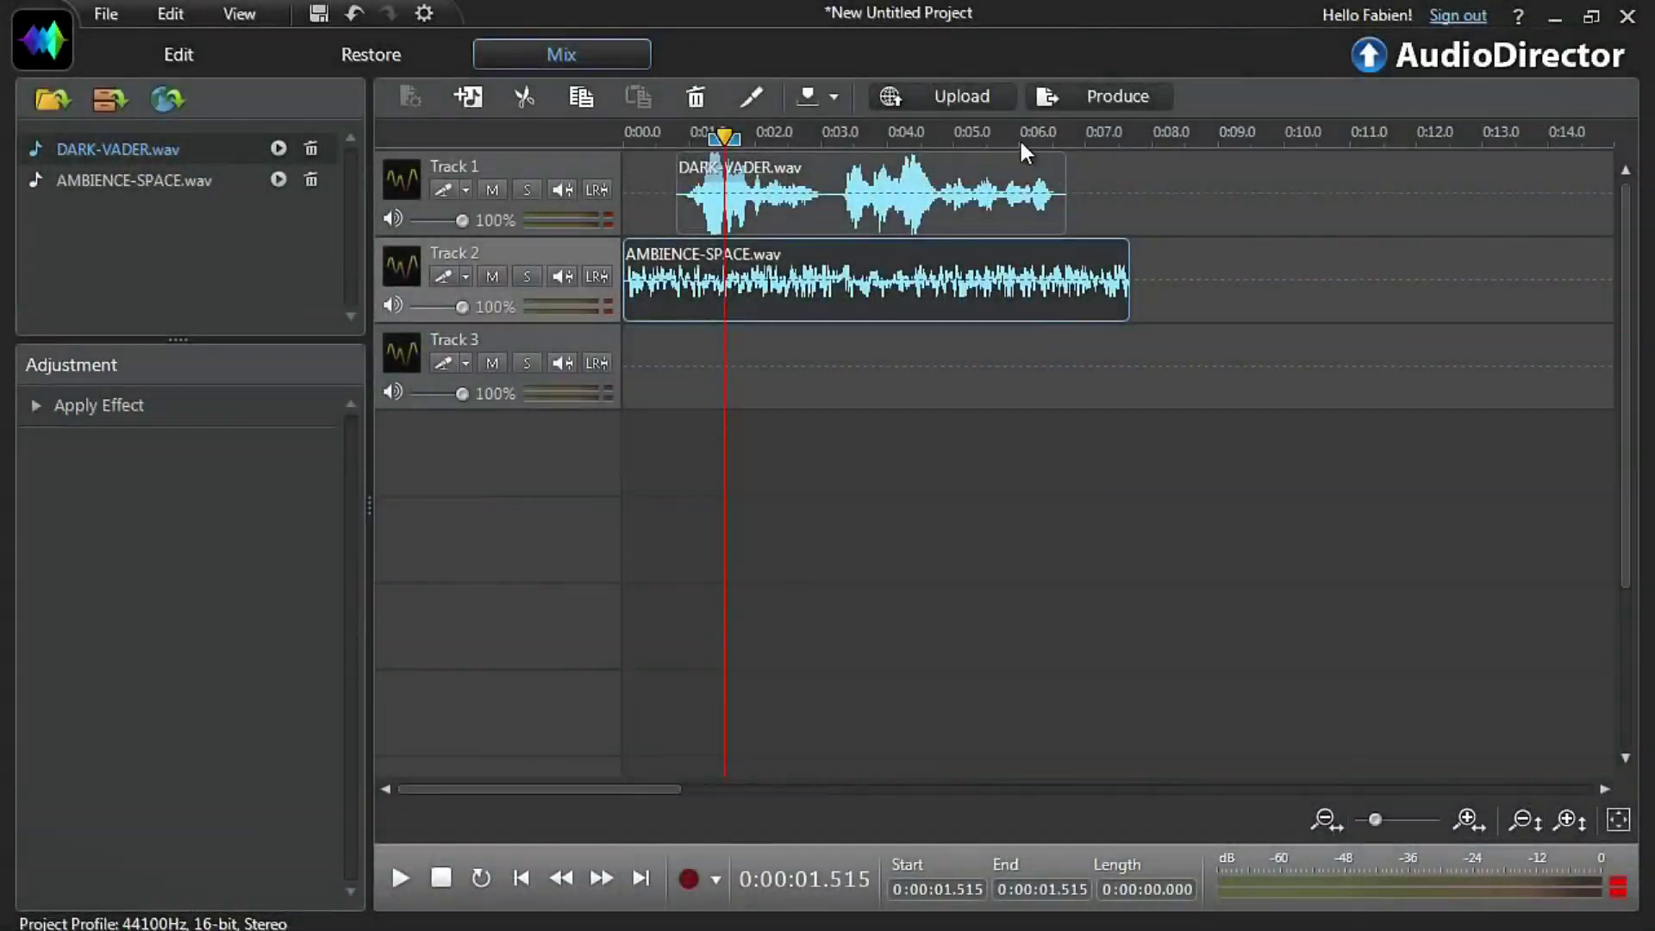
Upload the mix to DirectorZone as 'DARK VADER' in People style, then view its online page
{"action": "left_click", "coordinate": [996, 97]}
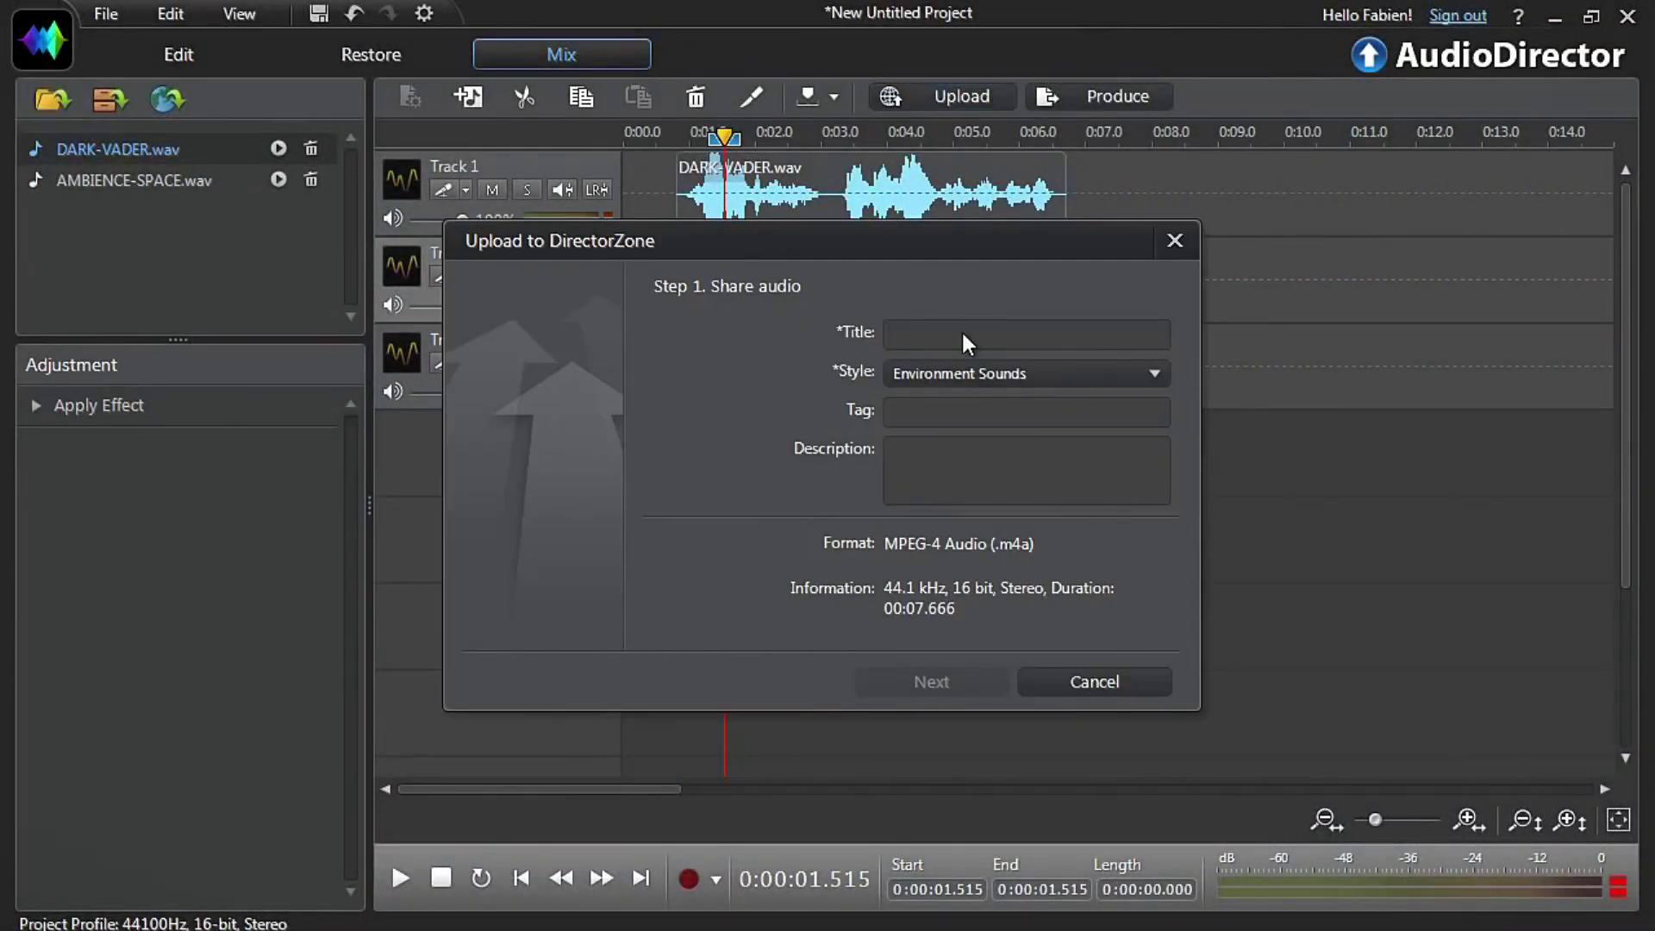
{"action": "type", "text": "DARK VADER"}
{"action": "left_click", "coordinate": [964, 371]}
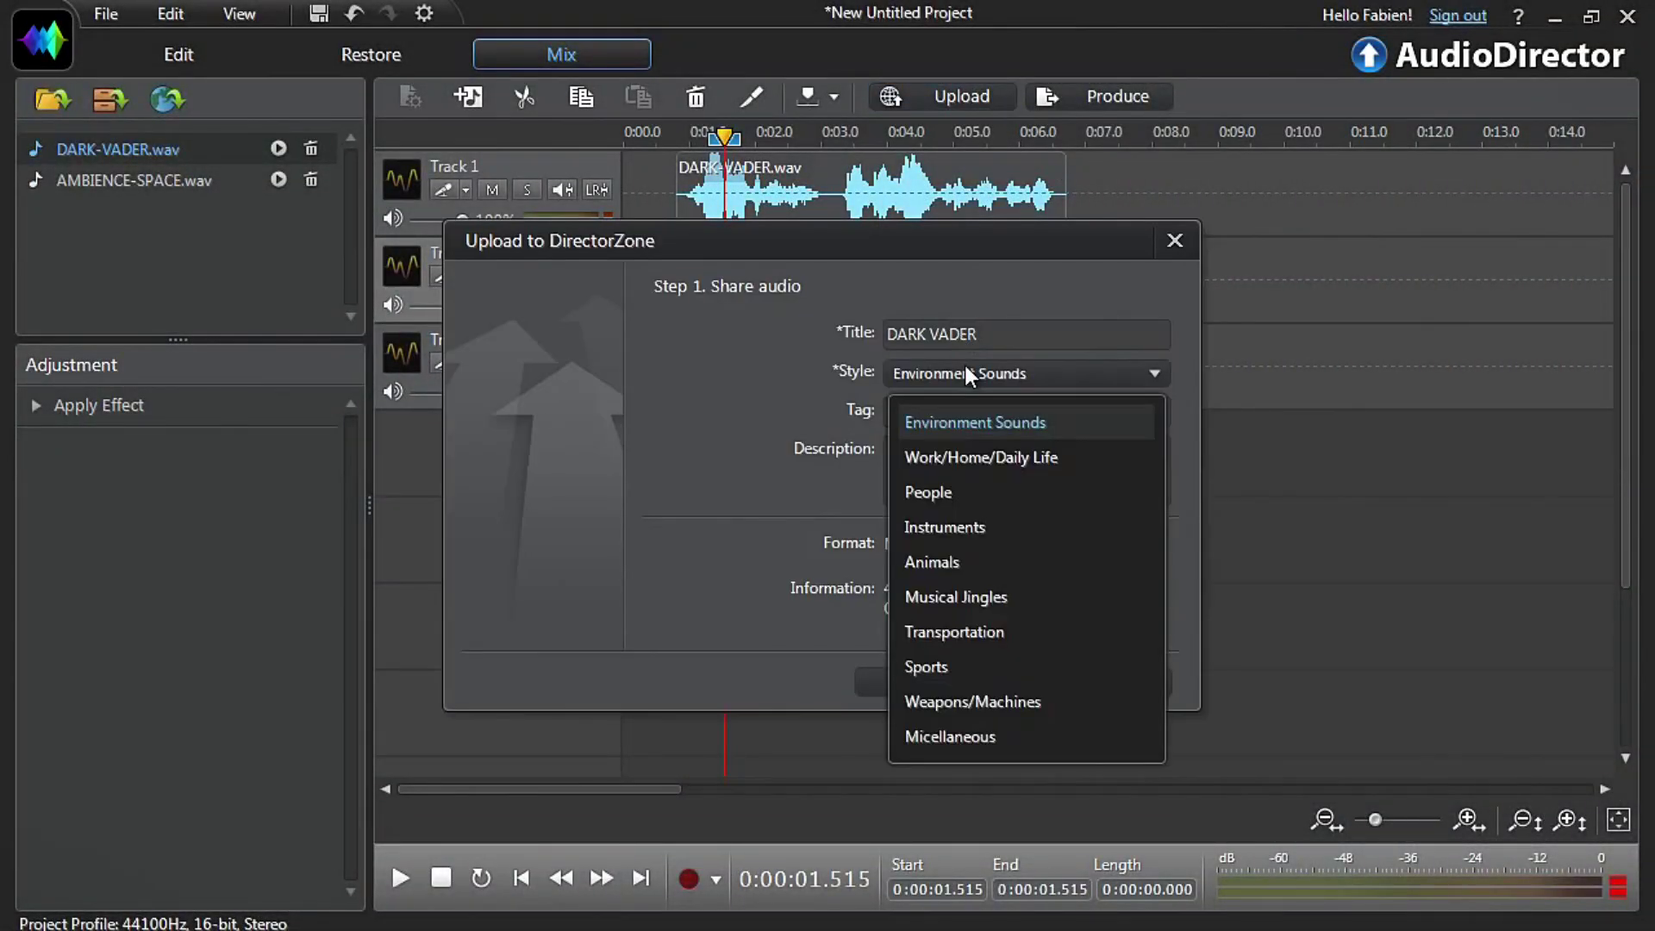
{"action": "left_click", "coordinate": [977, 487]}
{"action": "left_click", "coordinate": [971, 680]}
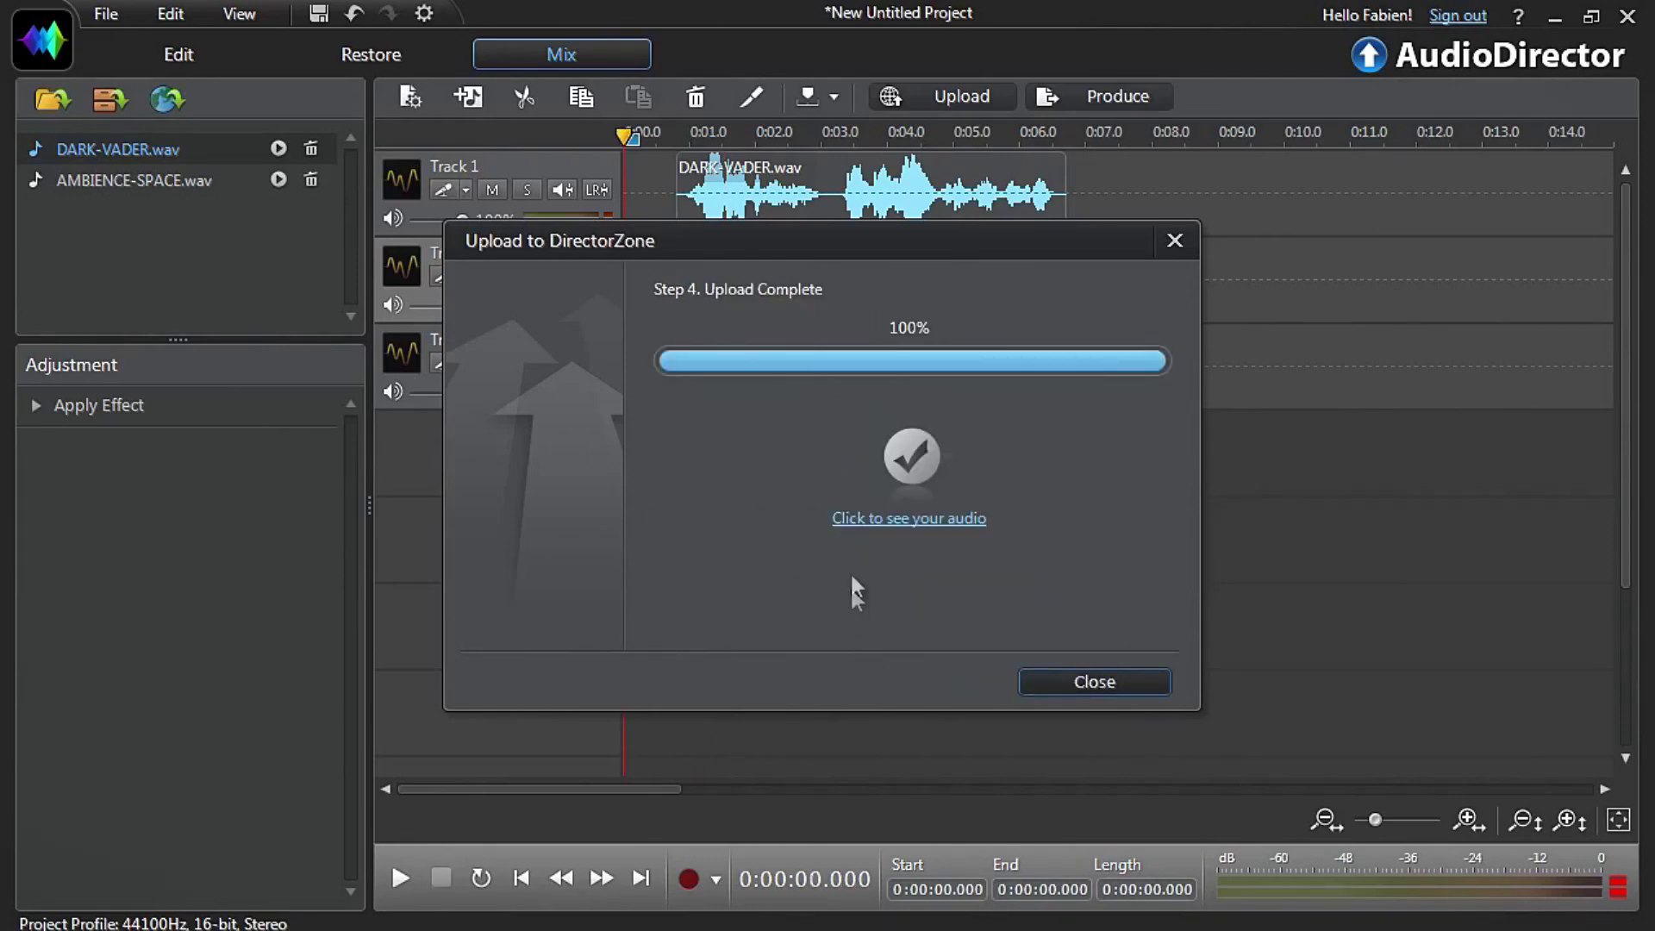
{"action": "left_click", "coordinate": [869, 520]}
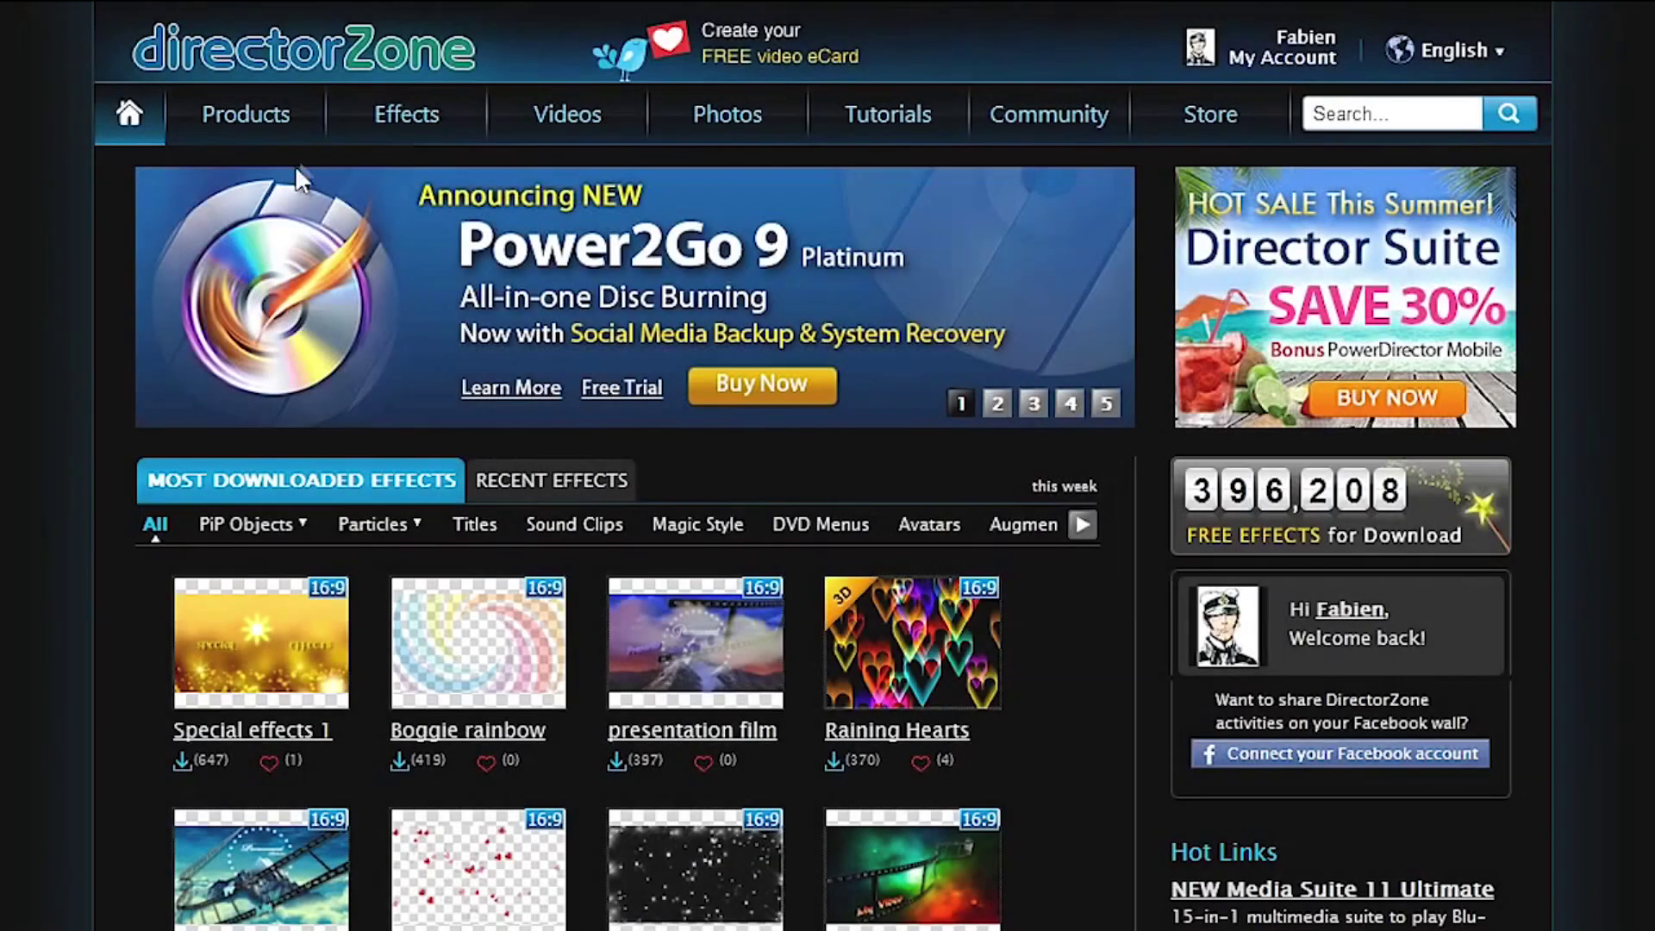
Open the Machine Gun Fire clip under DirectorZone's Weapons/Machines sounds and download it
{"action": "mouse_move", "coordinate": [298, 121]}
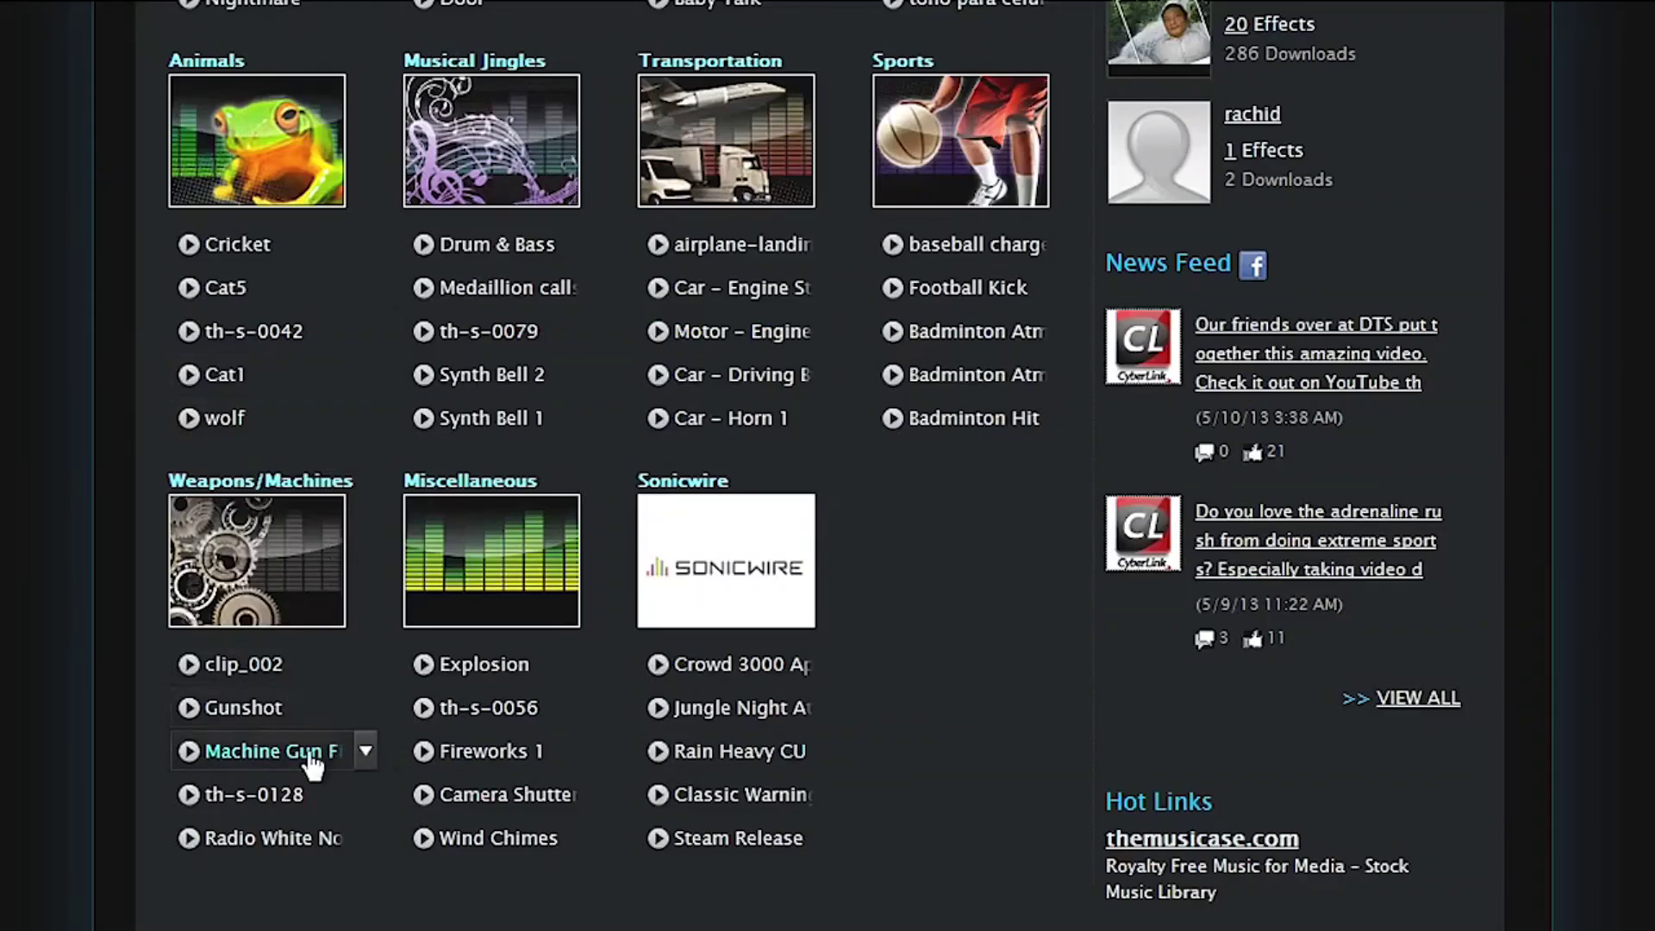
{"action": "left_click", "coordinate": [309, 751]}
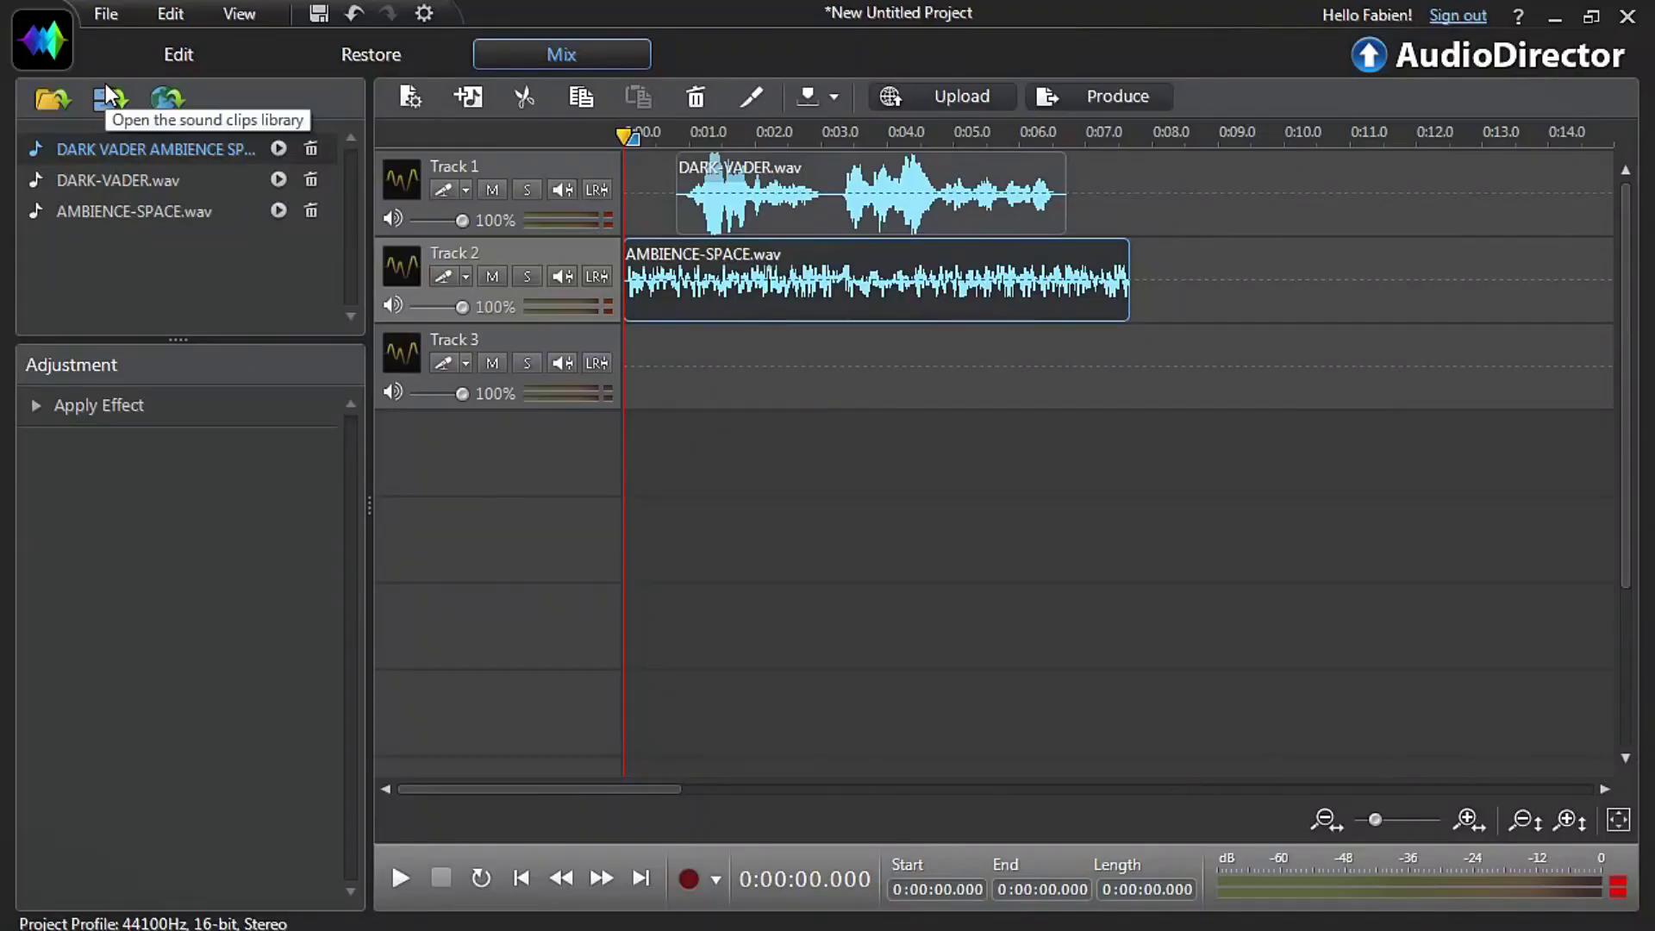
{"action": "left_click", "coordinate": [107, 93]}
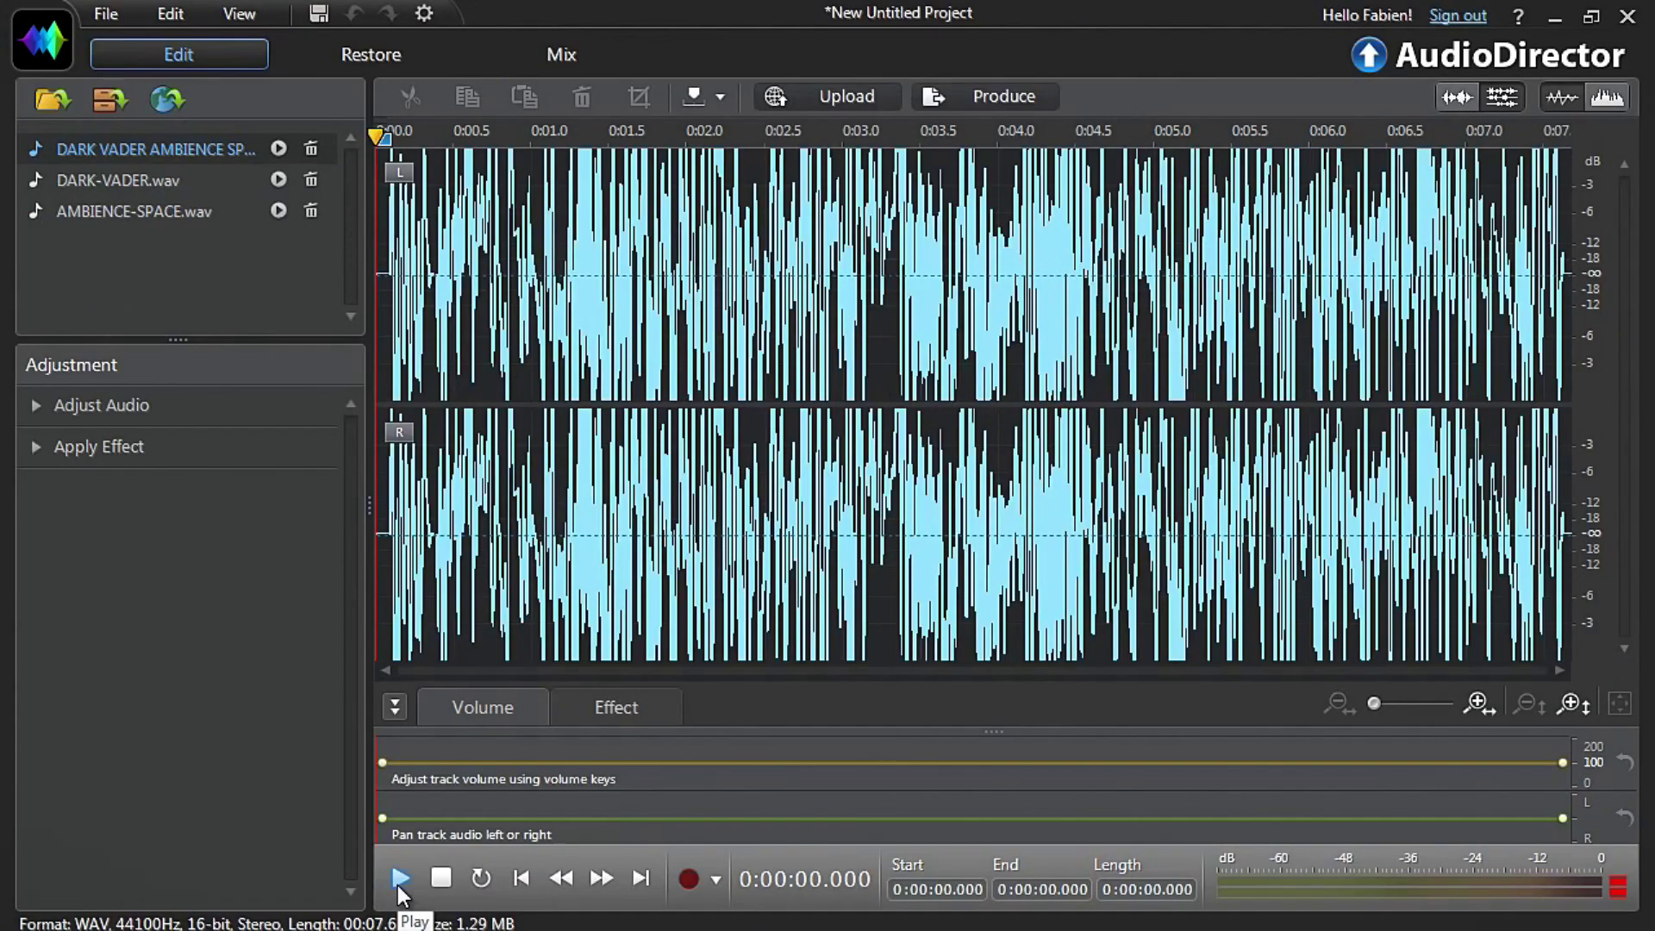
{"action": "left_click", "coordinate": [400, 878]}
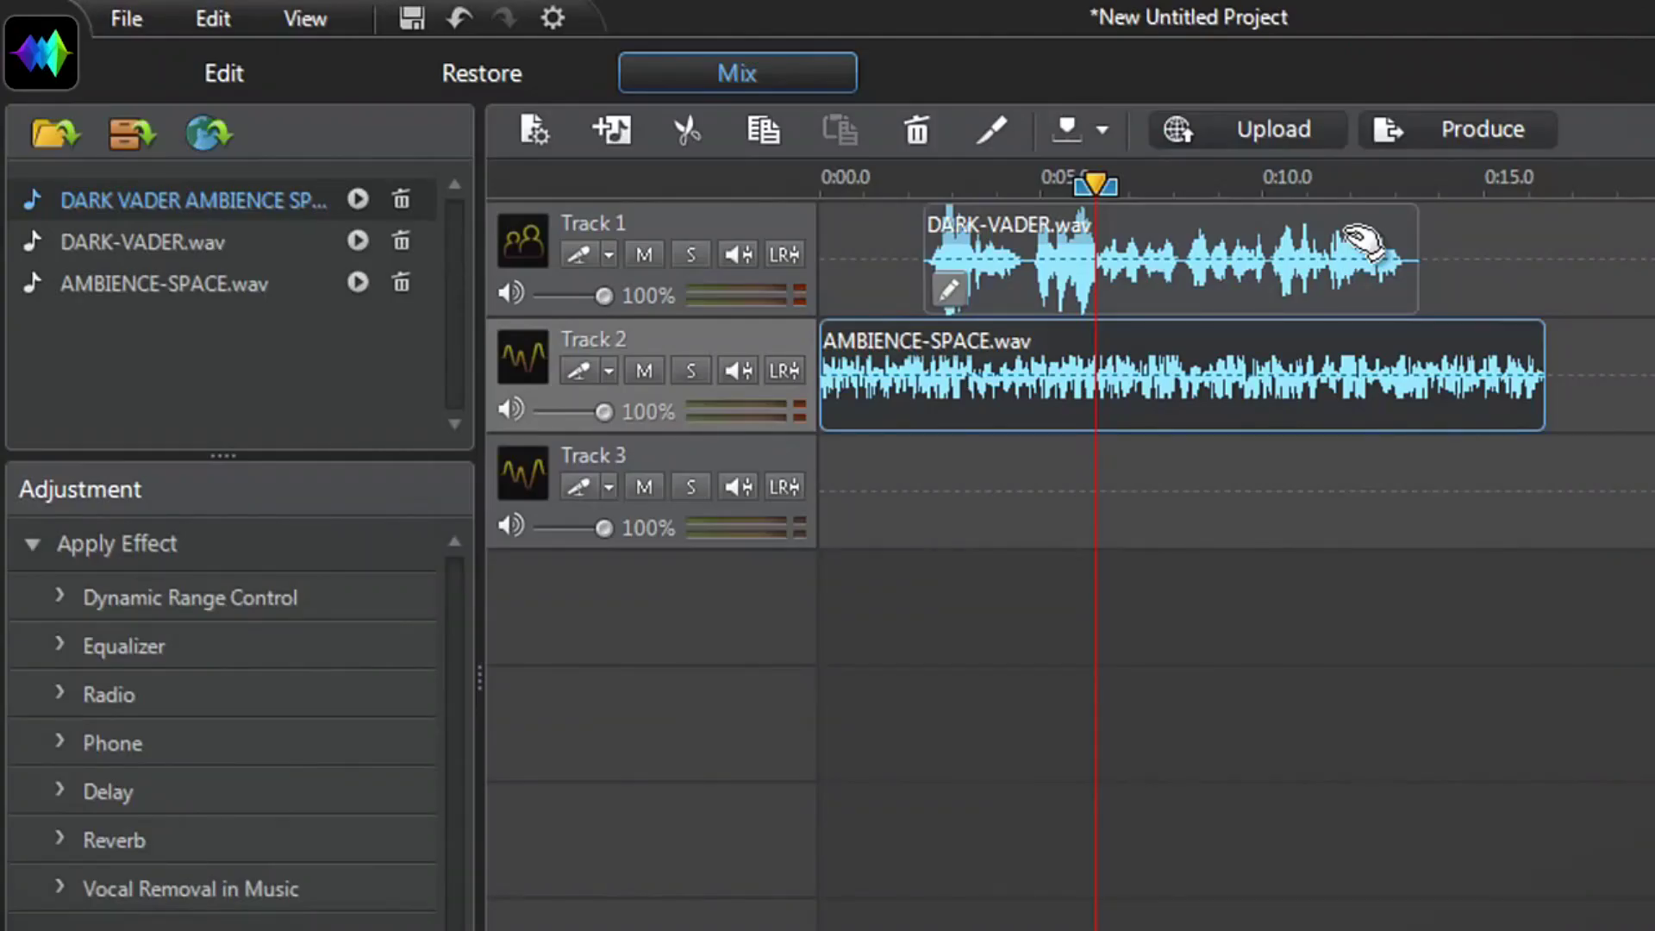
{"action": "left_click", "coordinate": [742, 257]}
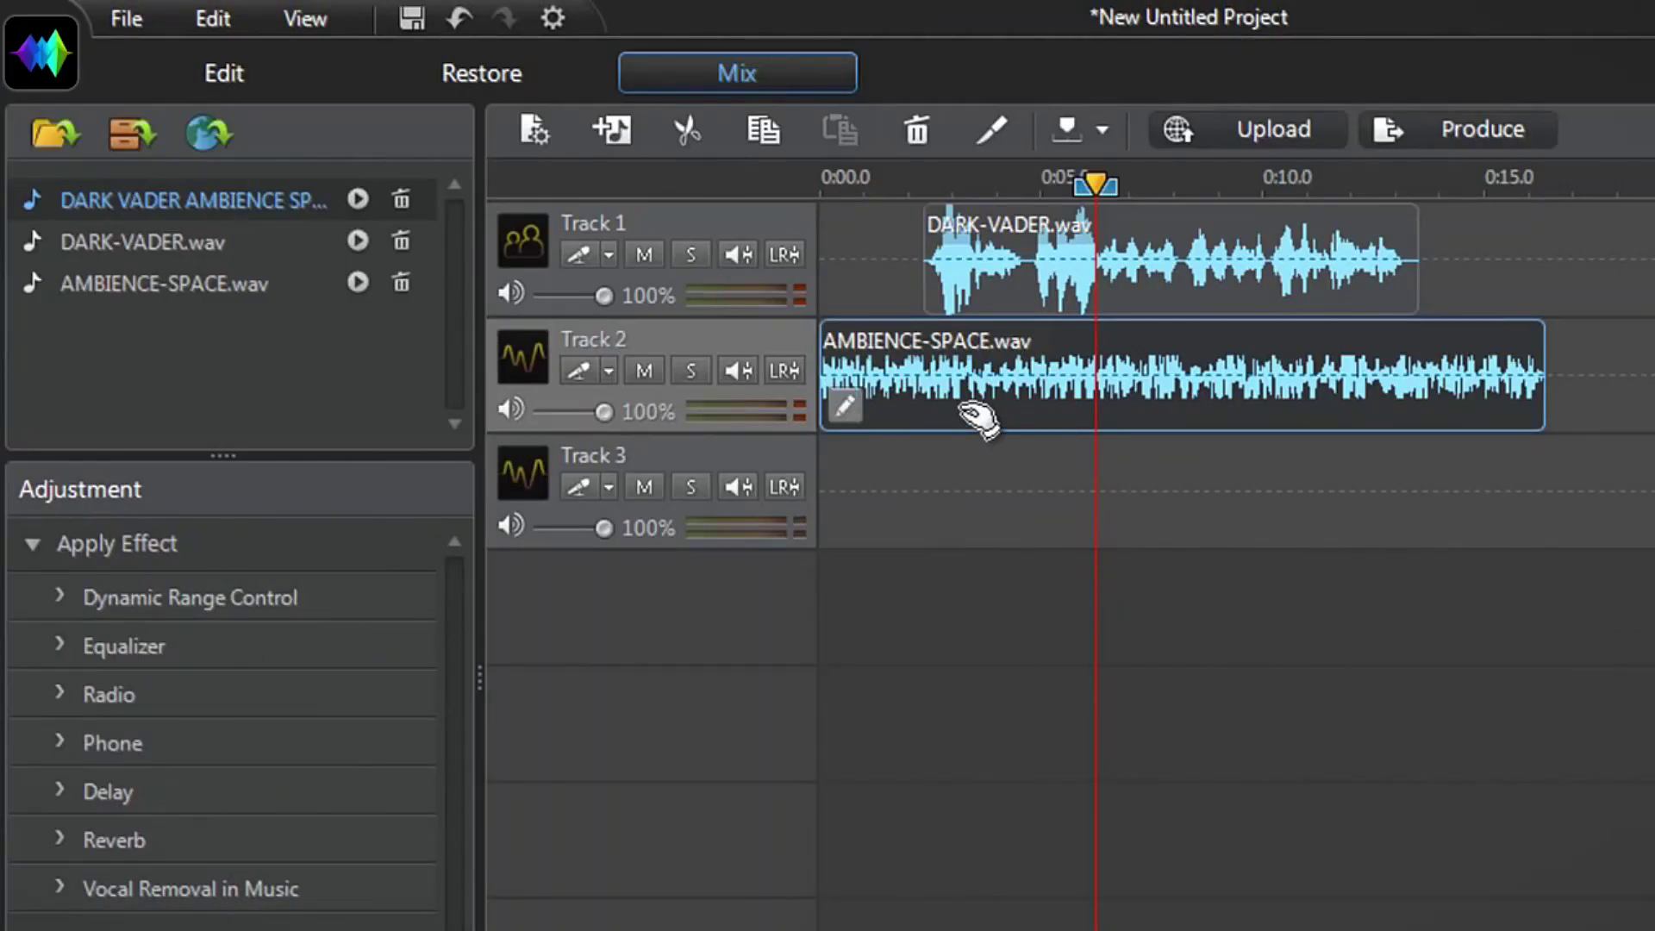
{"action": "left_click", "coordinate": [145, 138]}
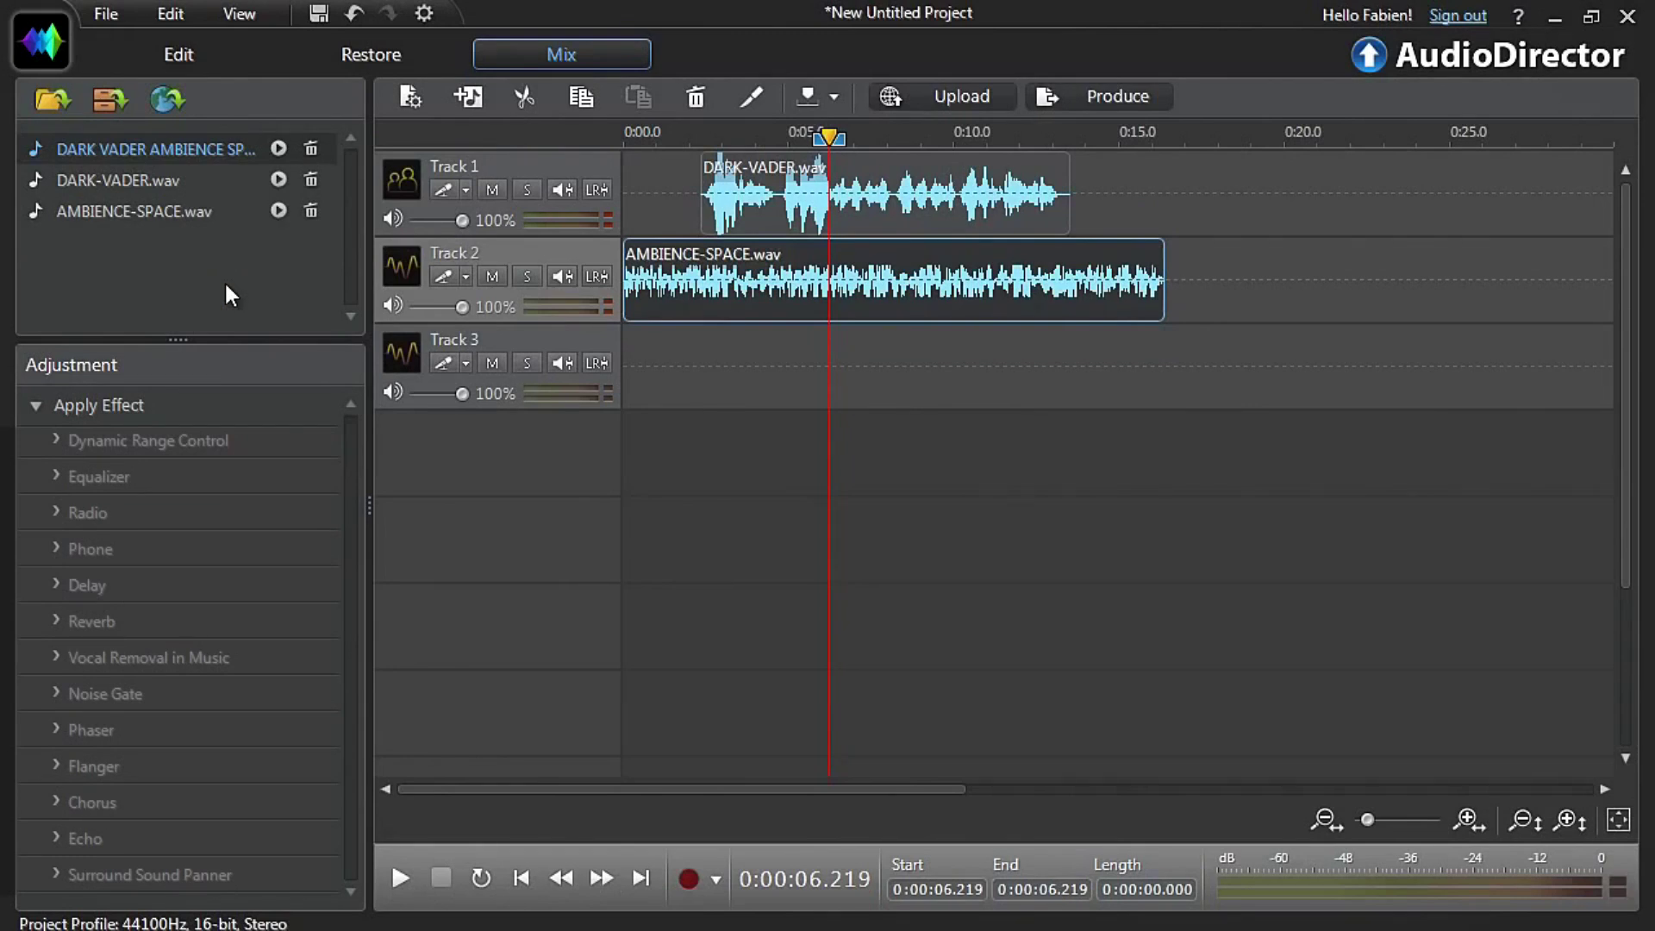
Import Machine Gun Fire from the Sound Clips Library's Weapons/Machines category into the media library
{"action": "left_click", "coordinate": [100, 102]}
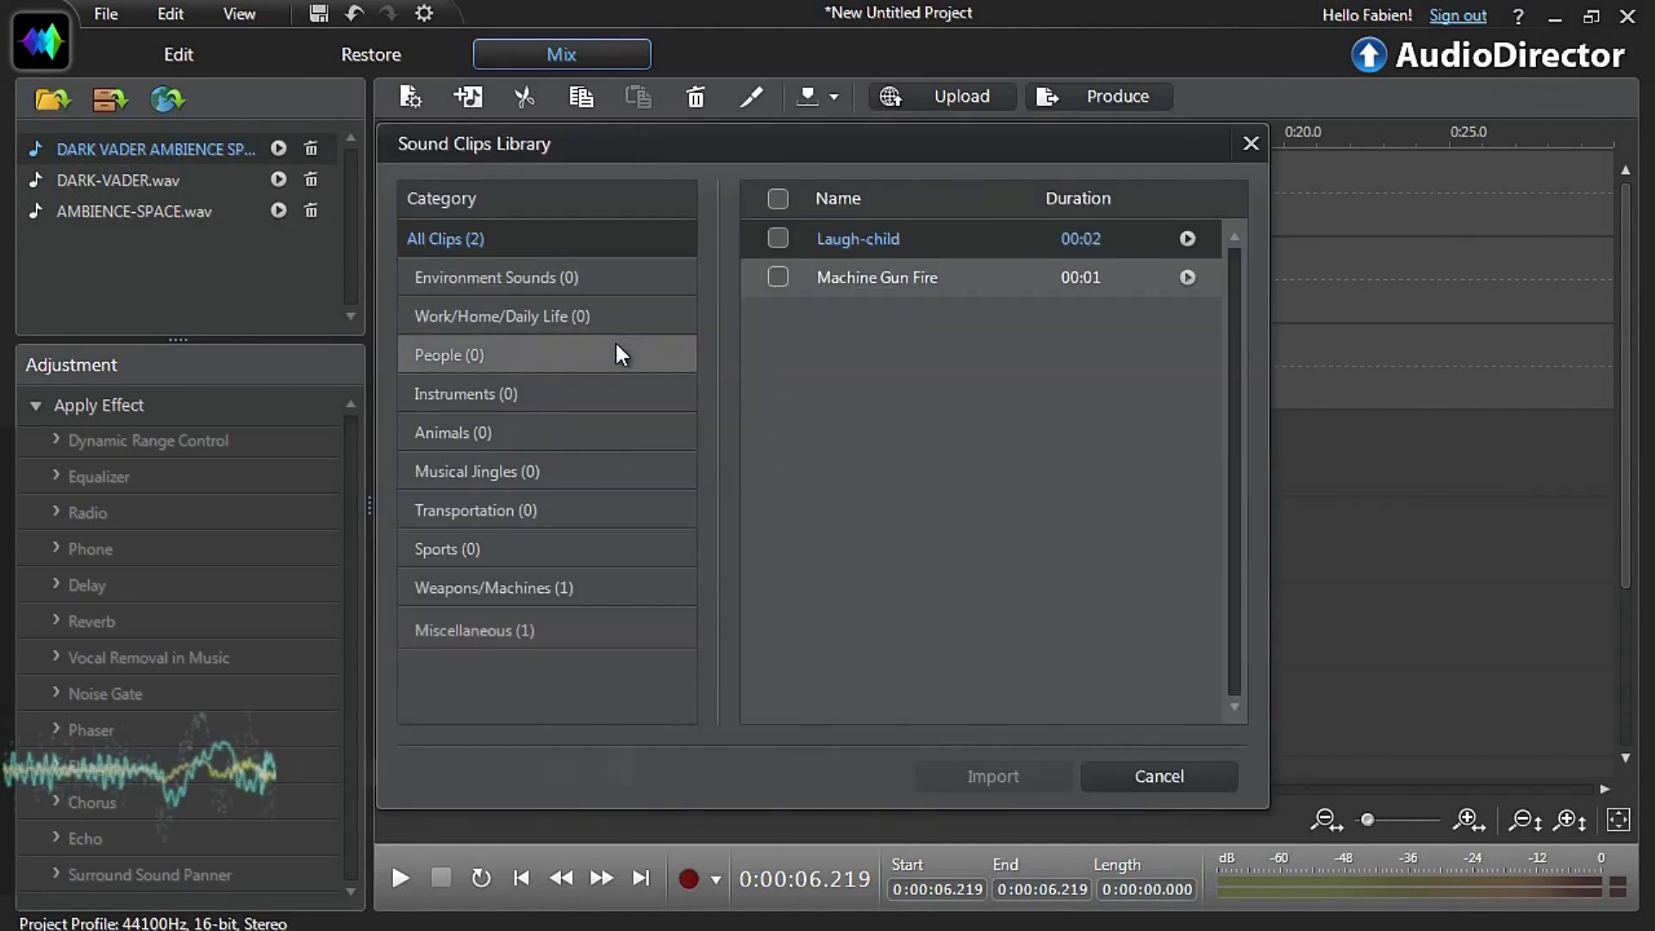
{"action": "left_click", "coordinate": [612, 587]}
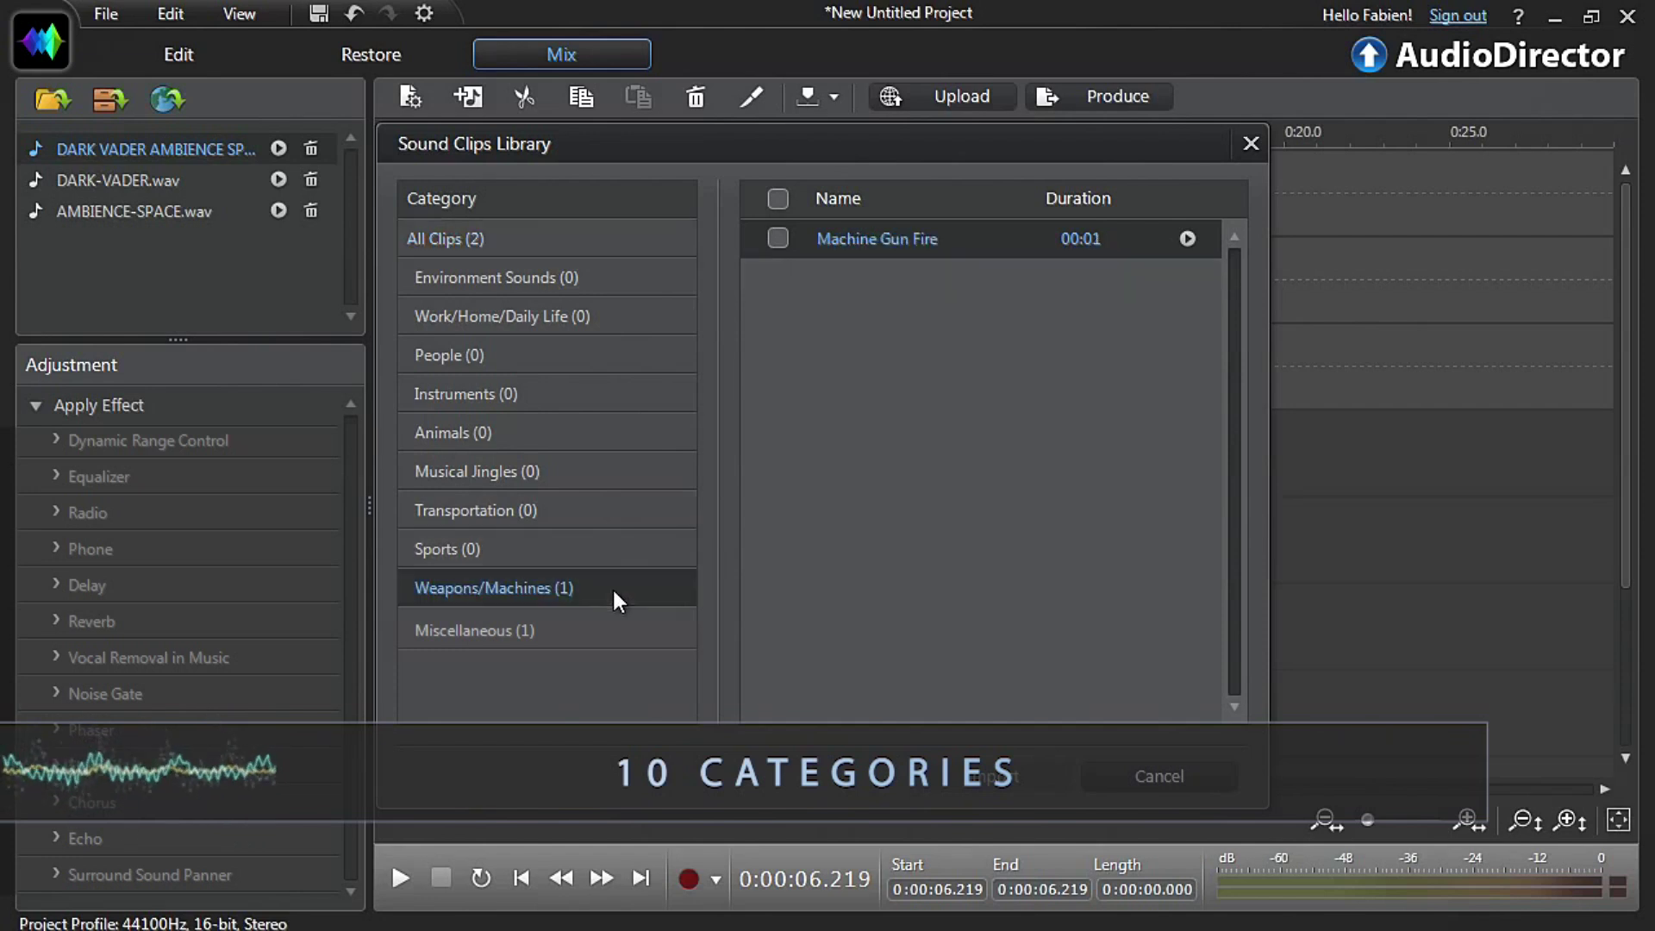
{"action": "left_click", "coordinate": [777, 241]}
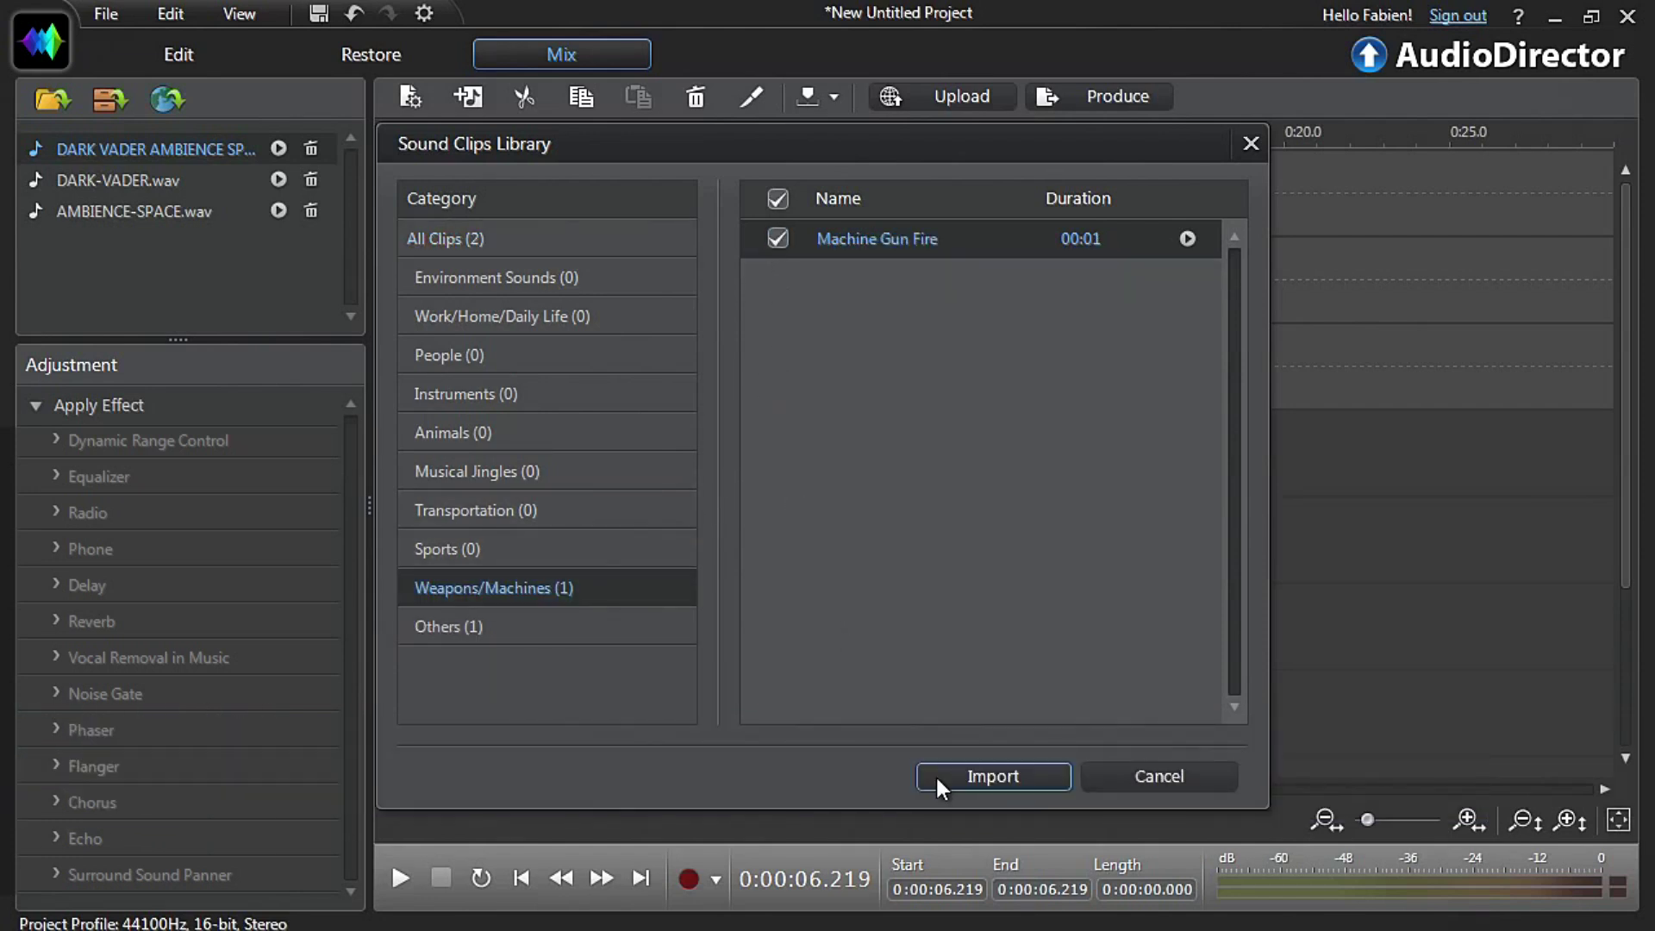
{"action": "left_click", "coordinate": [940, 780]}
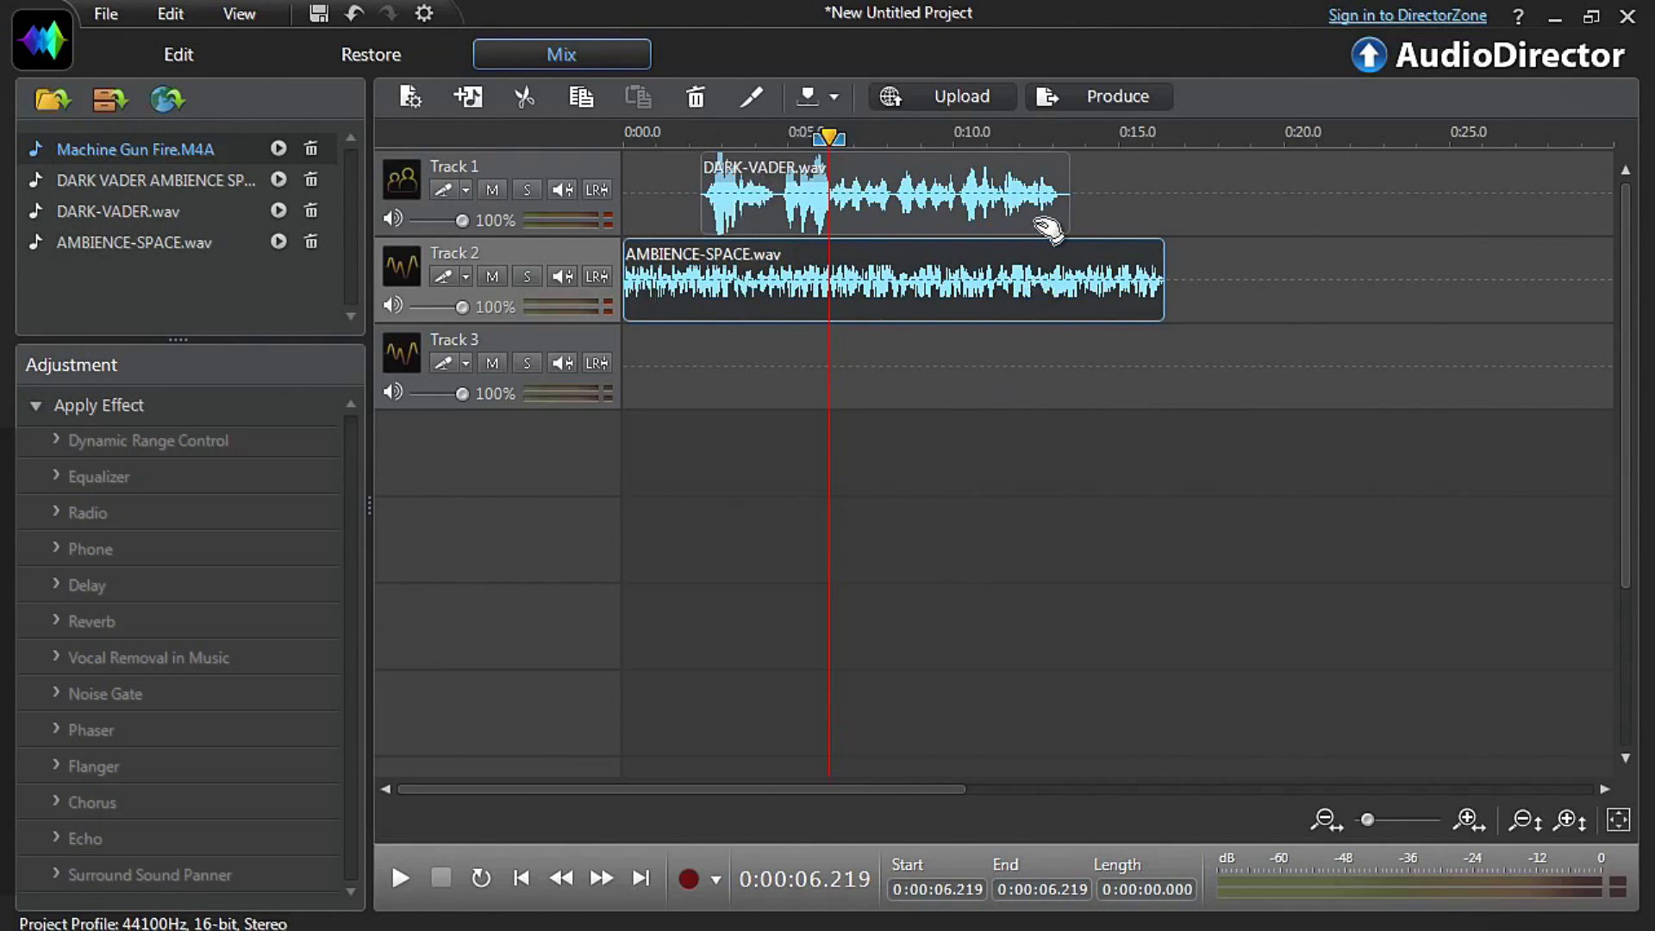
Start a DirectorZone upload and enter the account password at the sign-in step
{"action": "left_click", "coordinate": [1009, 97]}
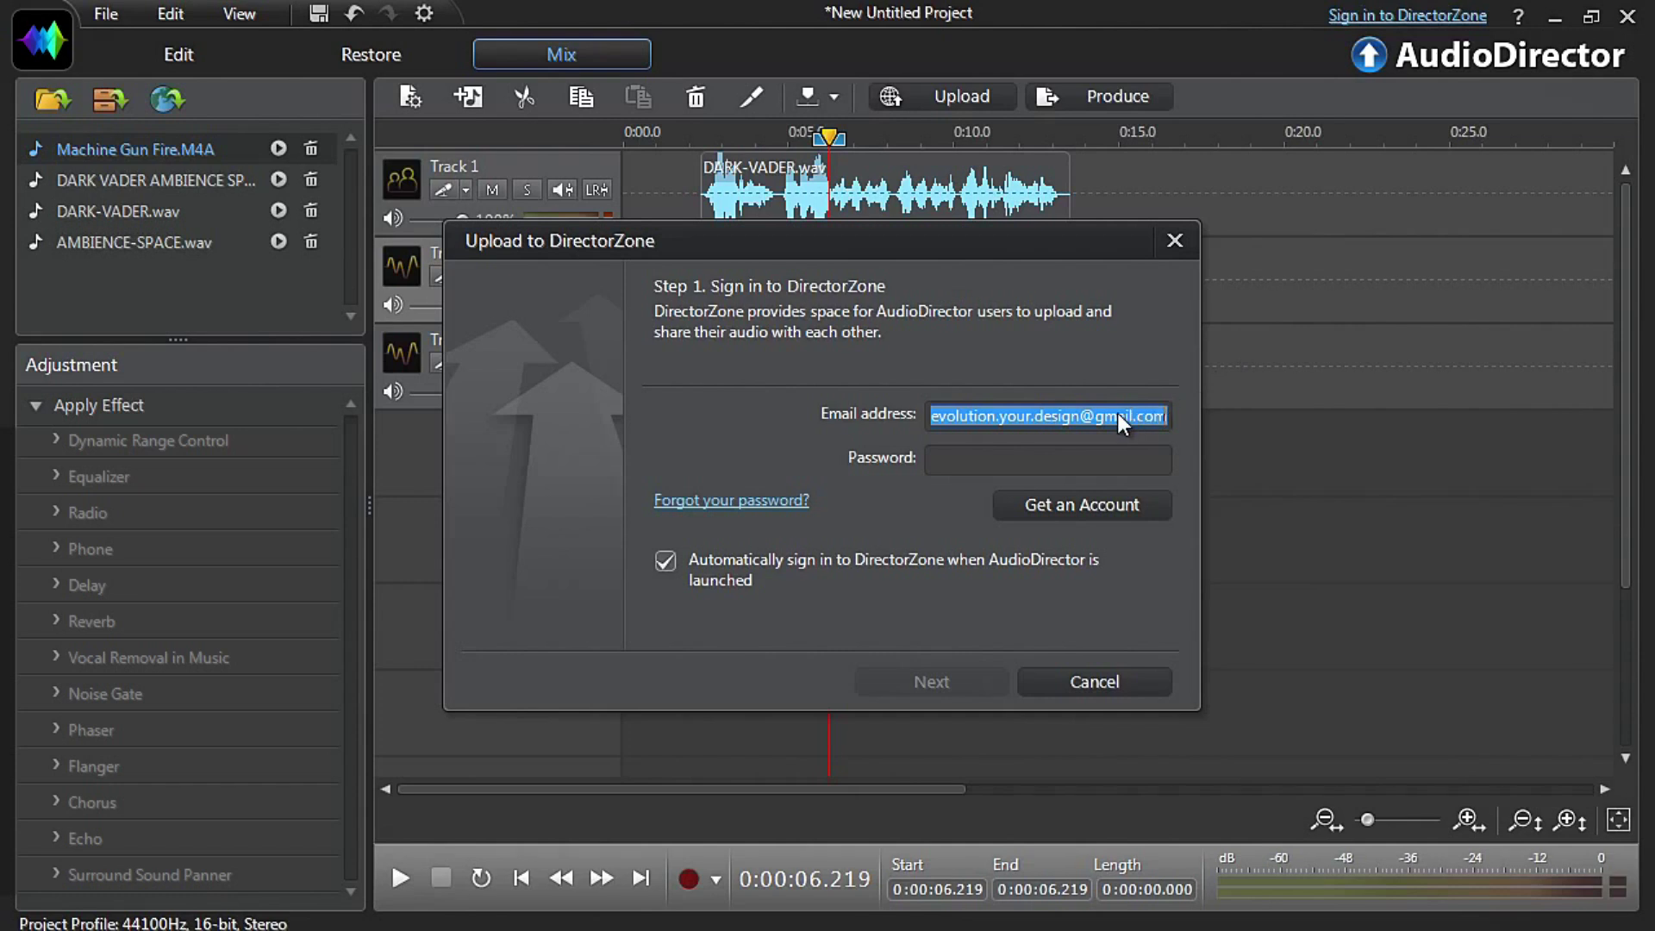
{"action": "left_click", "coordinate": [1084, 464]}
{"action": "type", "text": "**********"}
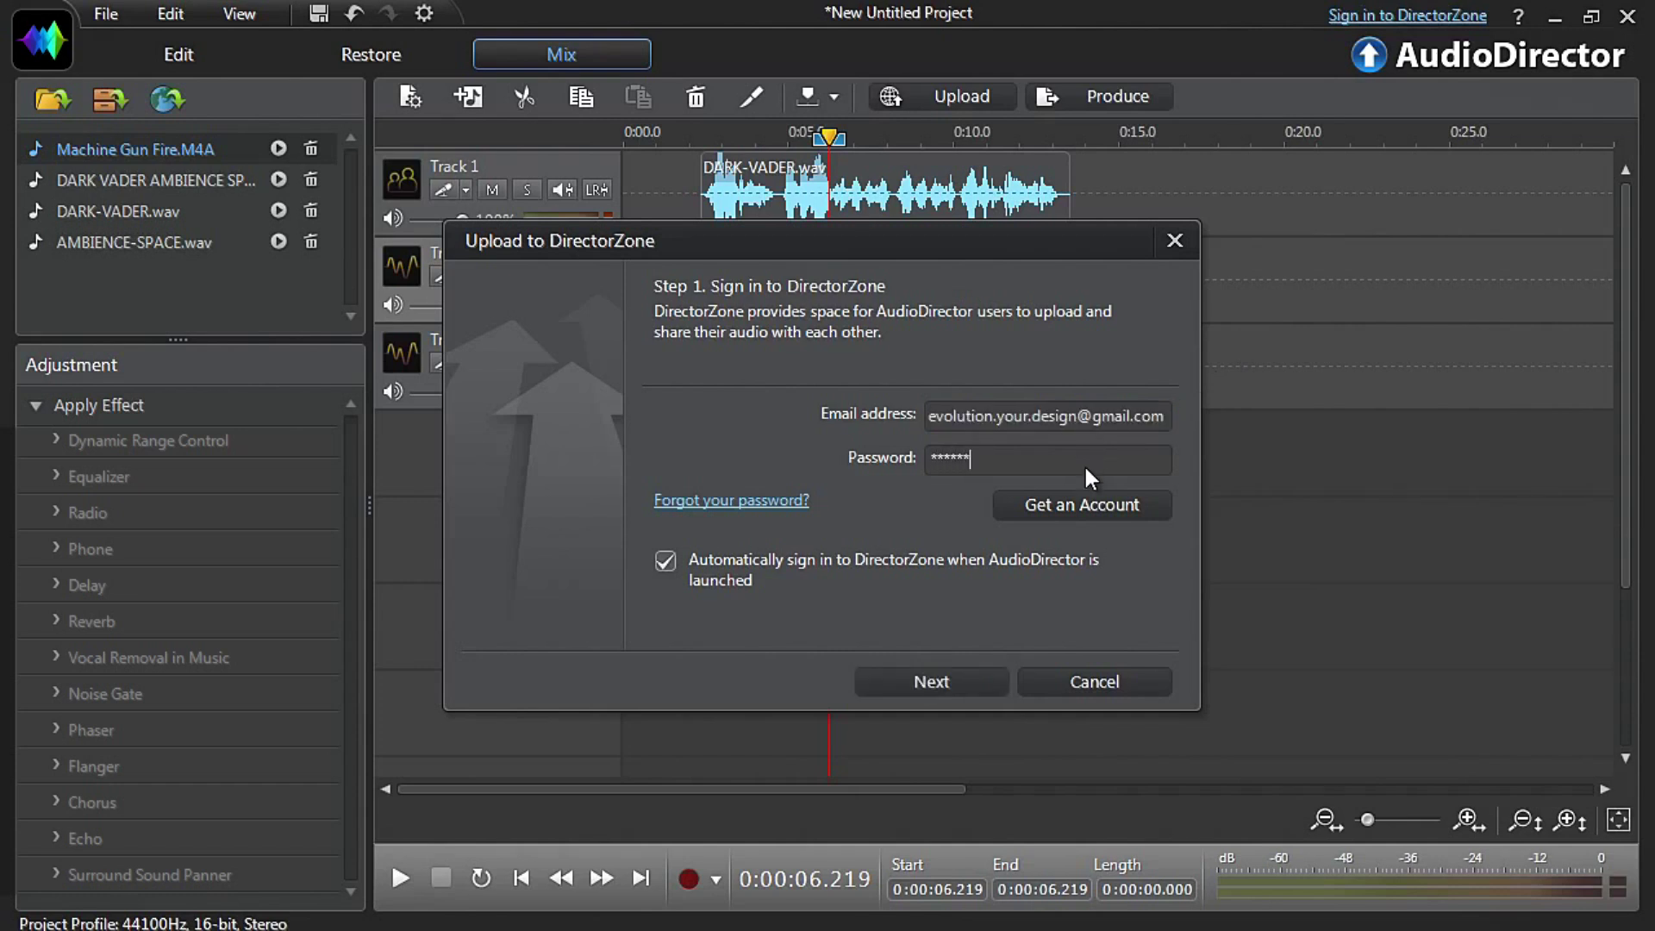
{"action": "type", "text": "***"}
Past sign-in, title the clip 'DARK VADER' and set its style to People
{"action": "left_click", "coordinate": [979, 681]}
{"action": "left_click", "coordinate": [988, 332]}
{"action": "type", "text": "DARK VADER"}
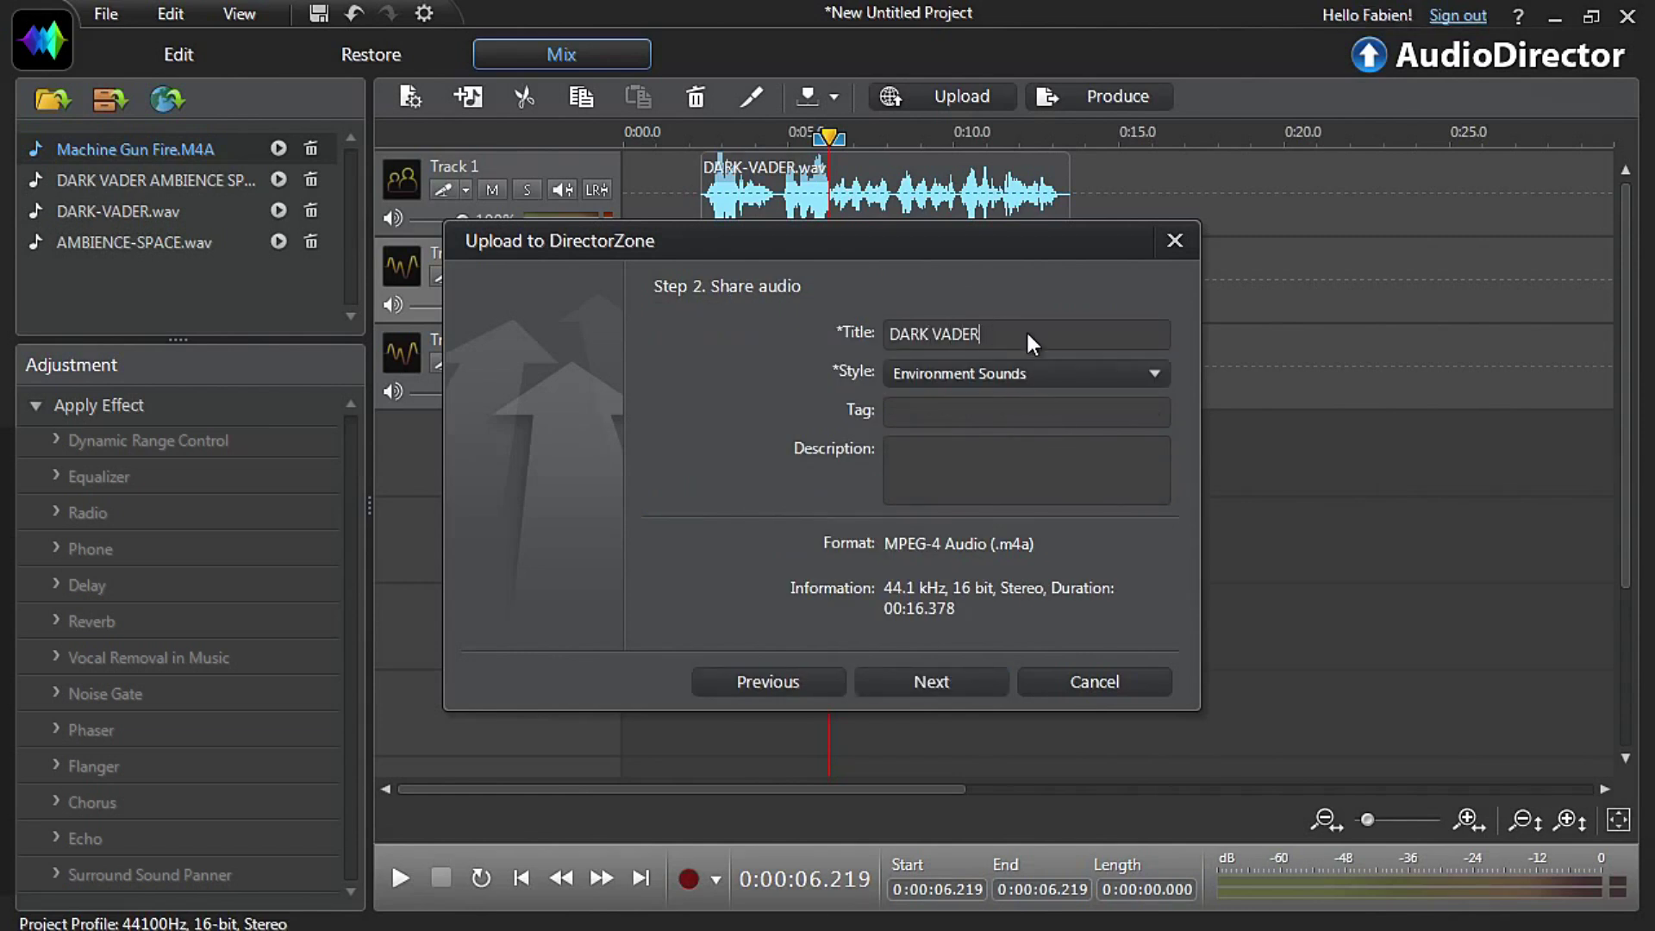
{"action": "left_click", "coordinate": [1038, 373]}
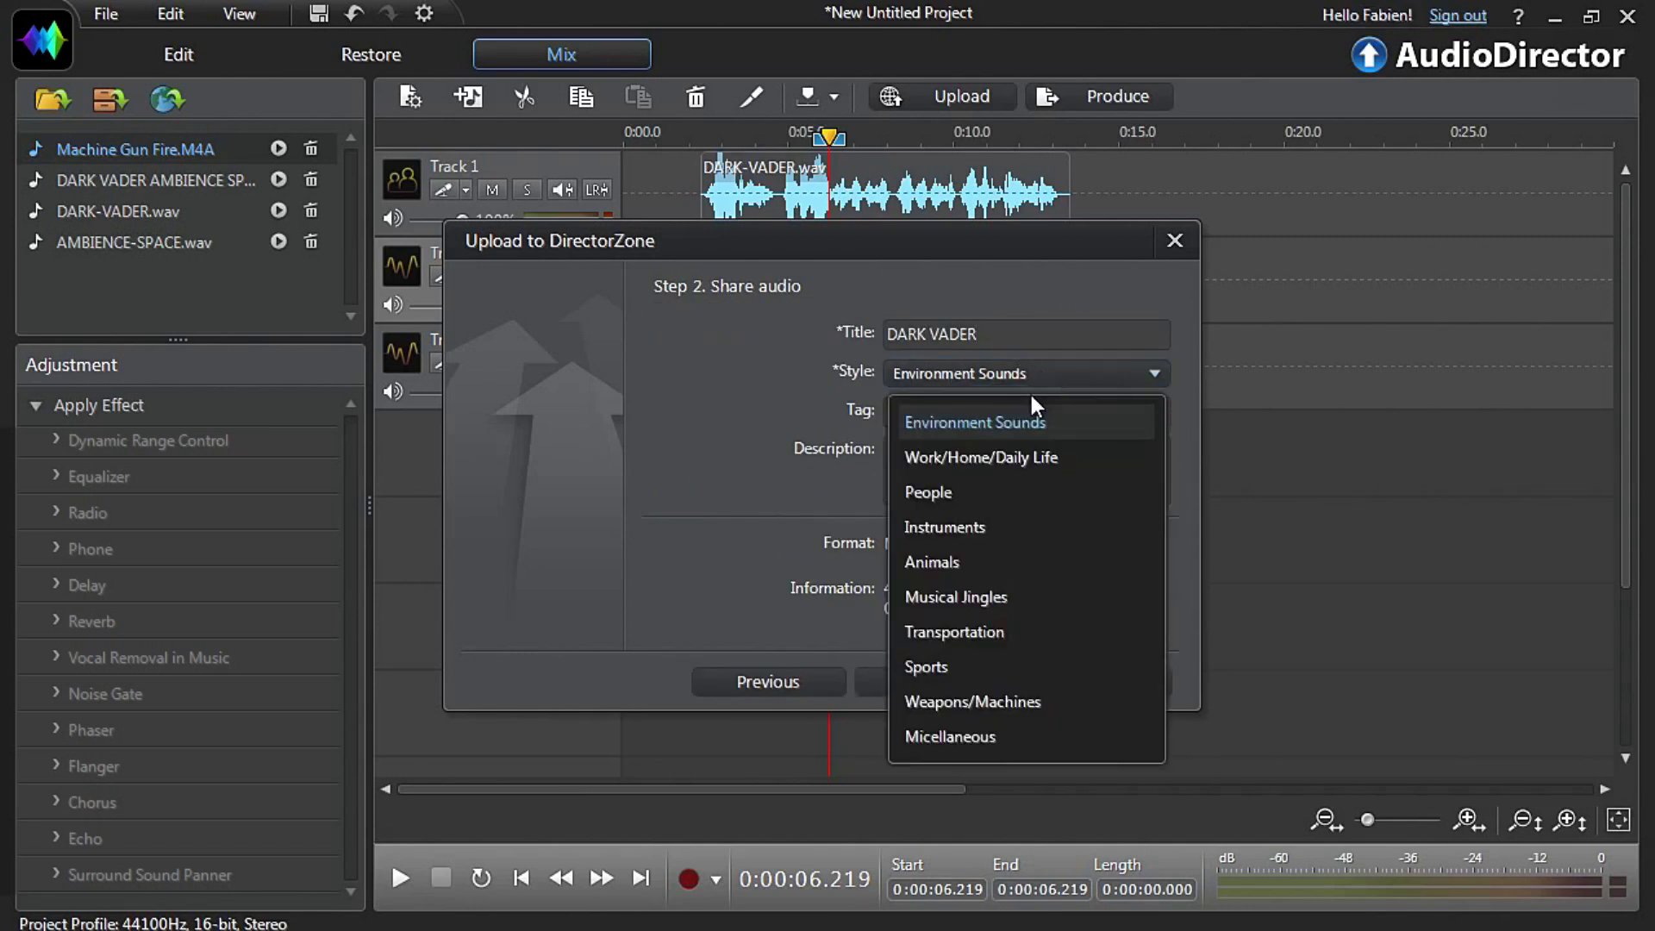
{"action": "left_click", "coordinate": [1005, 495]}
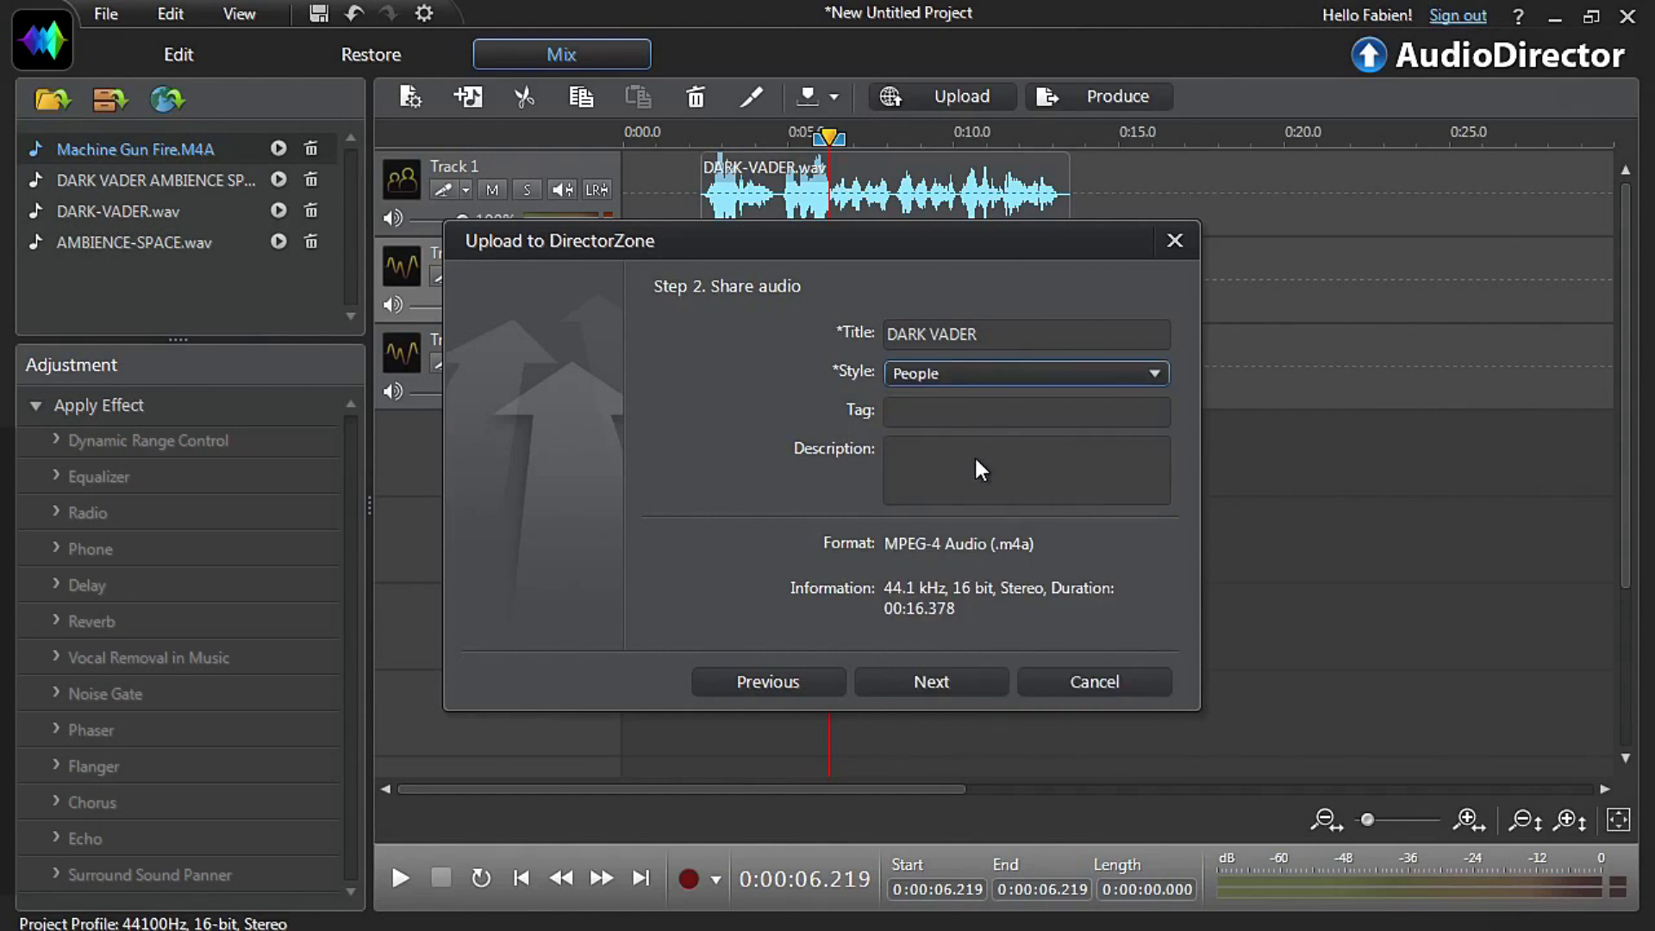
Accept the copyright disclaimer, upload the clip, and view the uploaded DARK VADER page
{"action": "left_click", "coordinate": [953, 681]}
{"action": "left_click", "coordinate": [665, 630]}
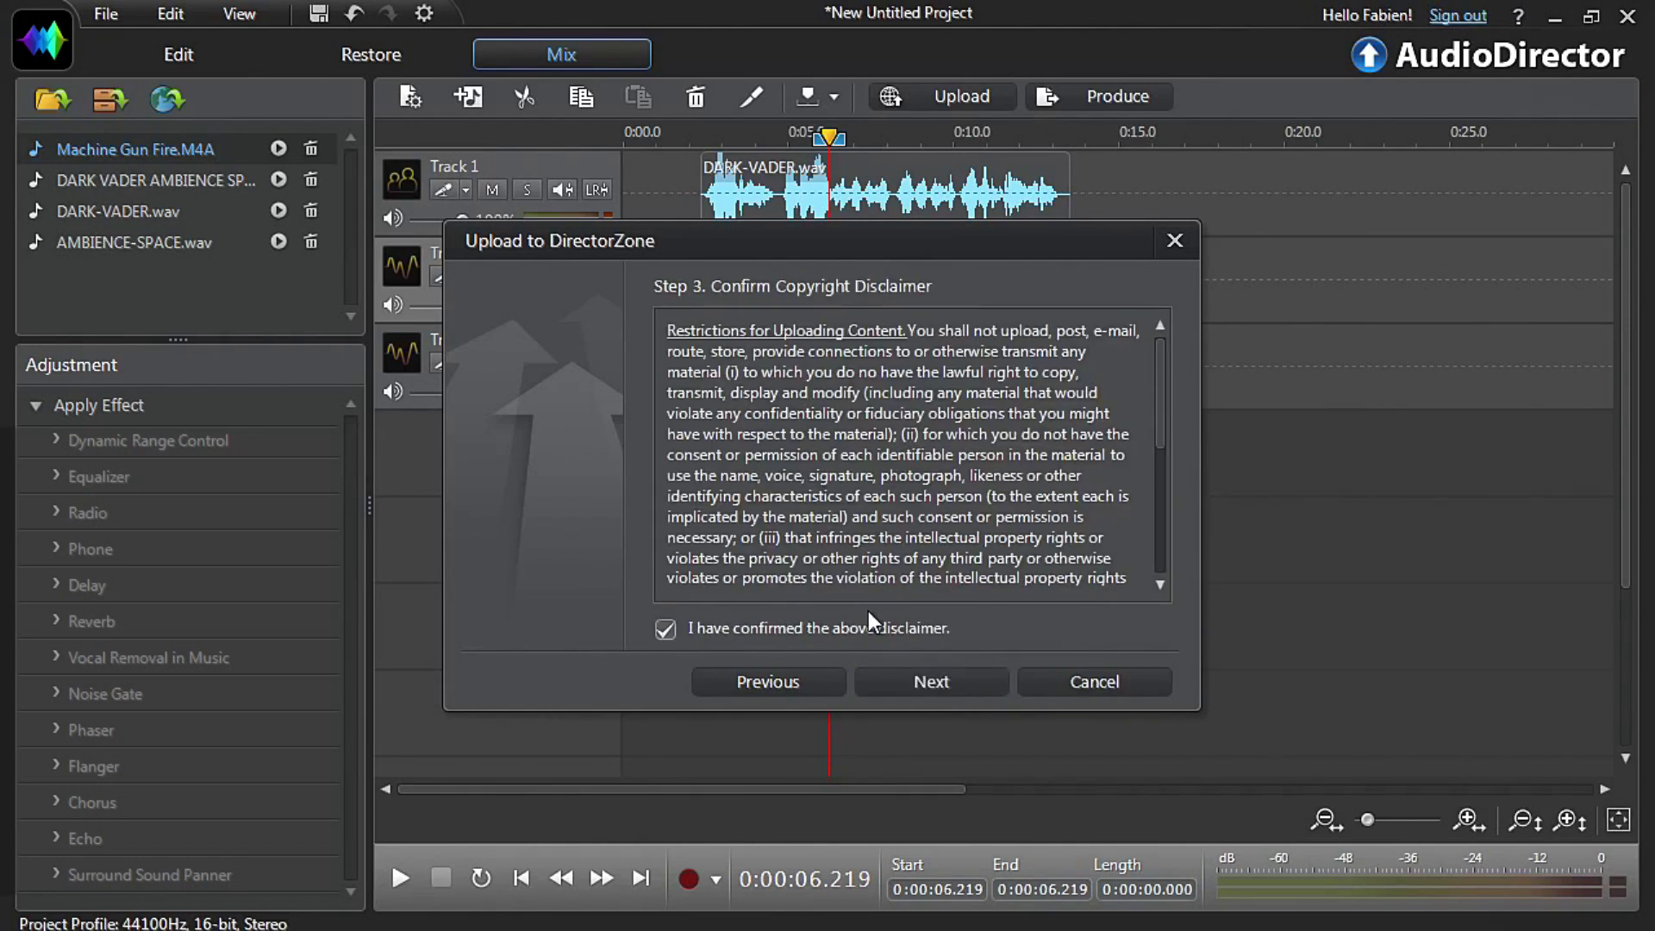
{"action": "left_click", "coordinate": [981, 674]}
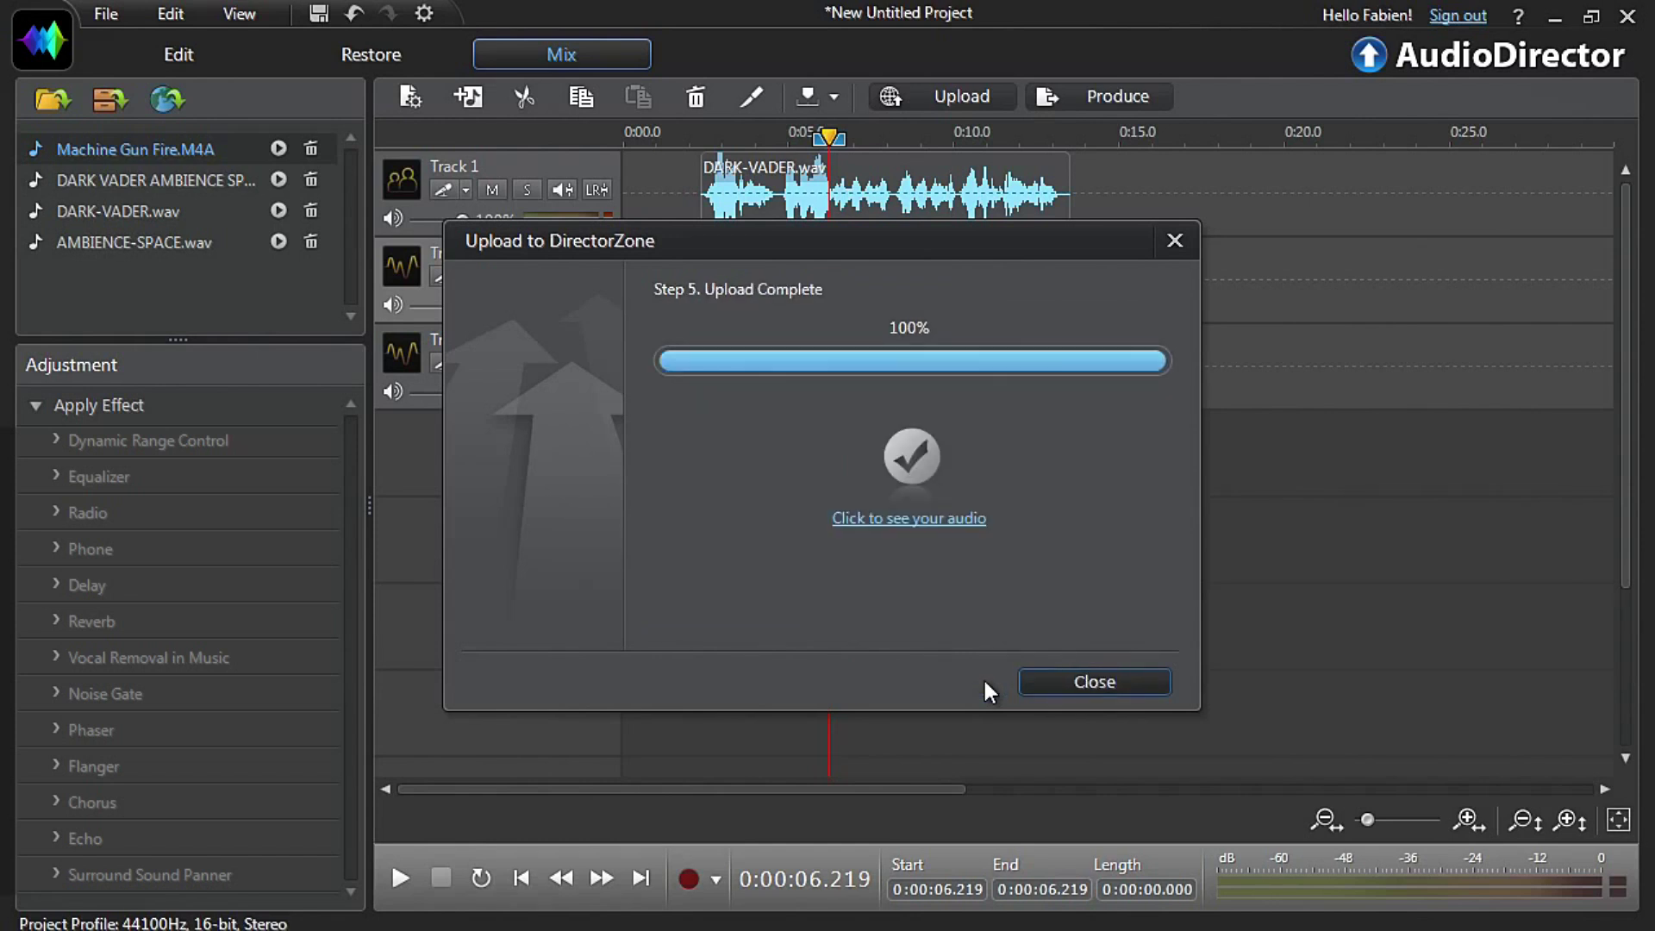
{"action": "left_click", "coordinate": [854, 518]}
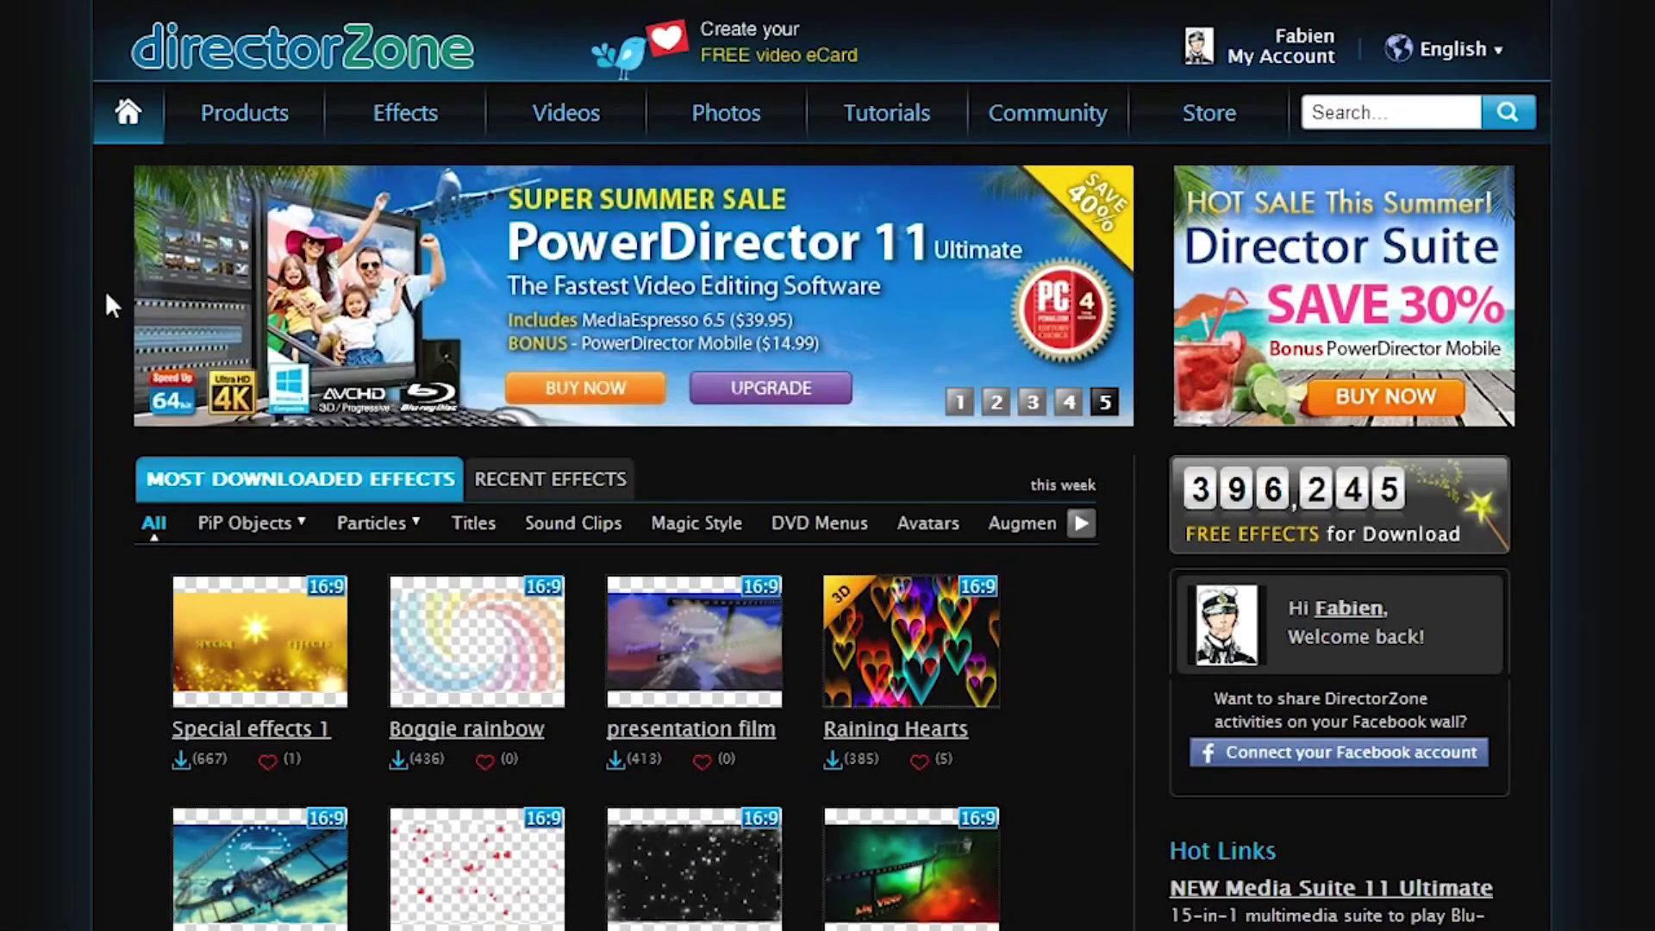
Go to DirectorZone's Products > AudioDirector page and expand the sound clip Style list
{"action": "mouse_move", "coordinate": [281, 117]}
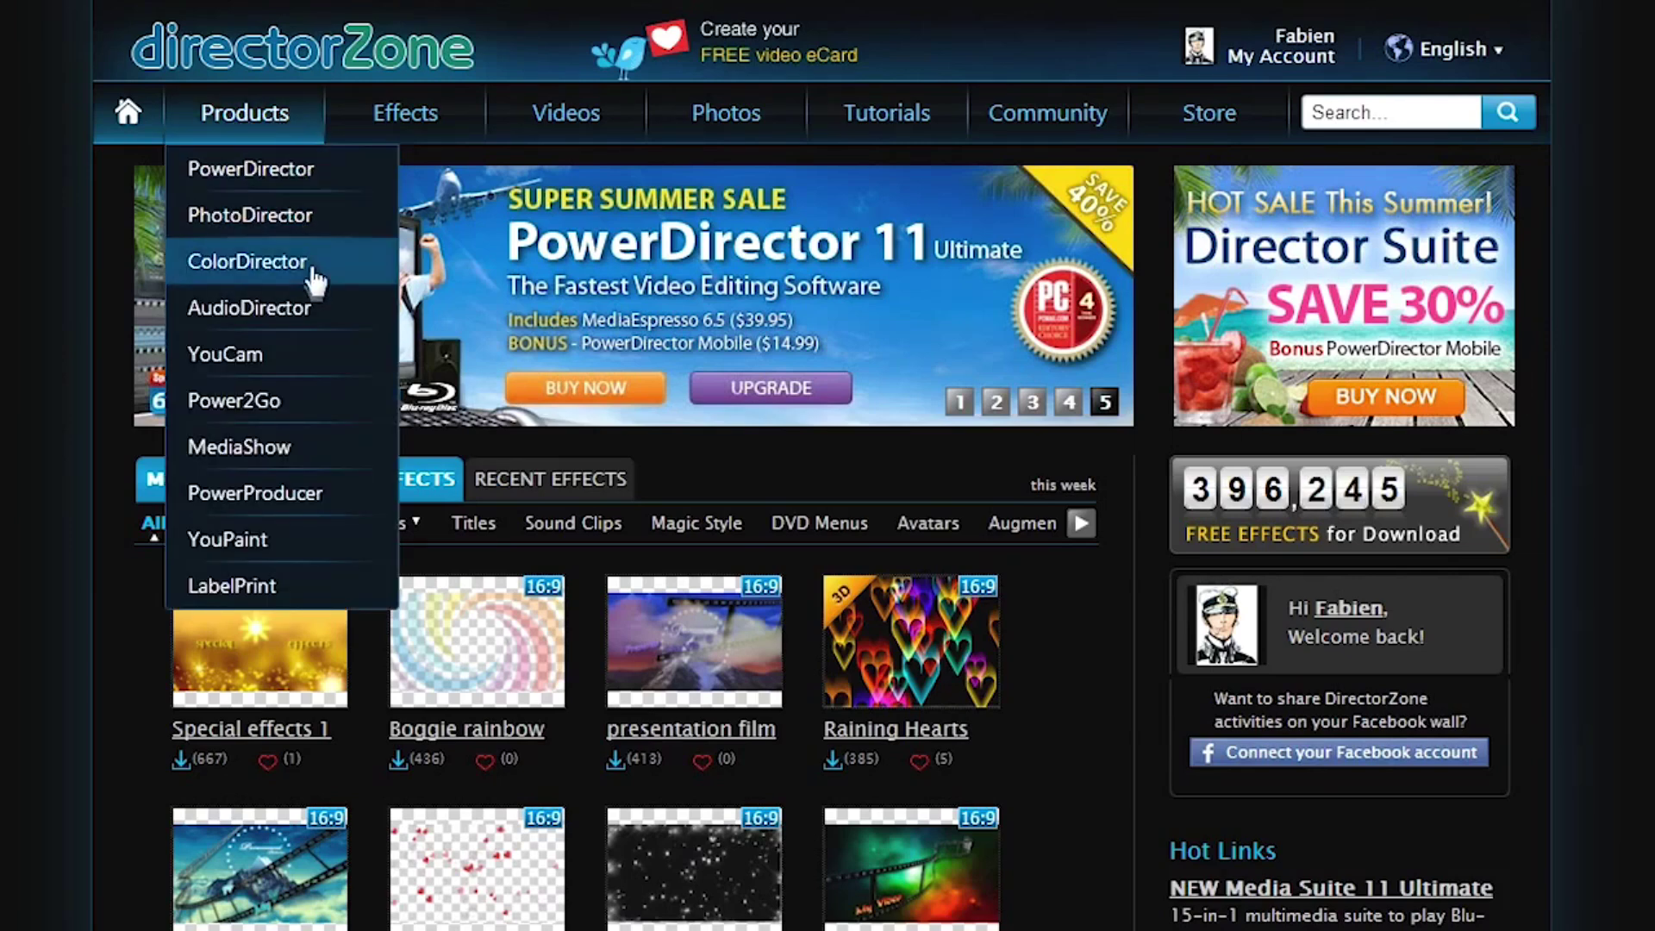
{"action": "left_click", "coordinate": [299, 311]}
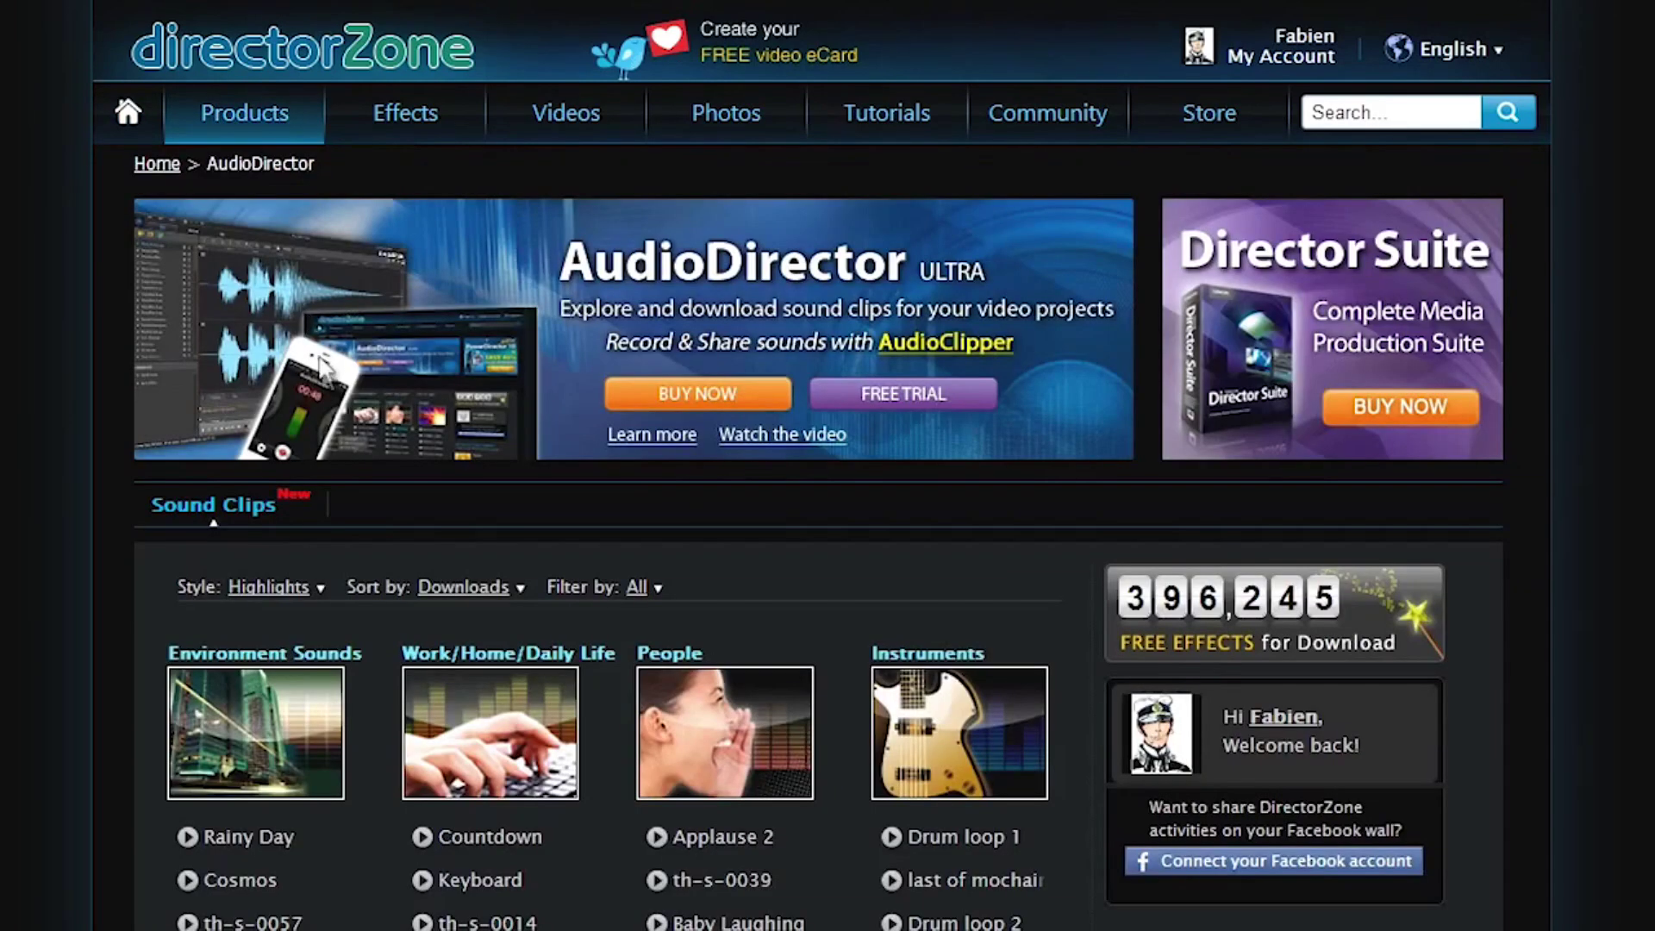
{"action": "left_click", "coordinate": [285, 589]}
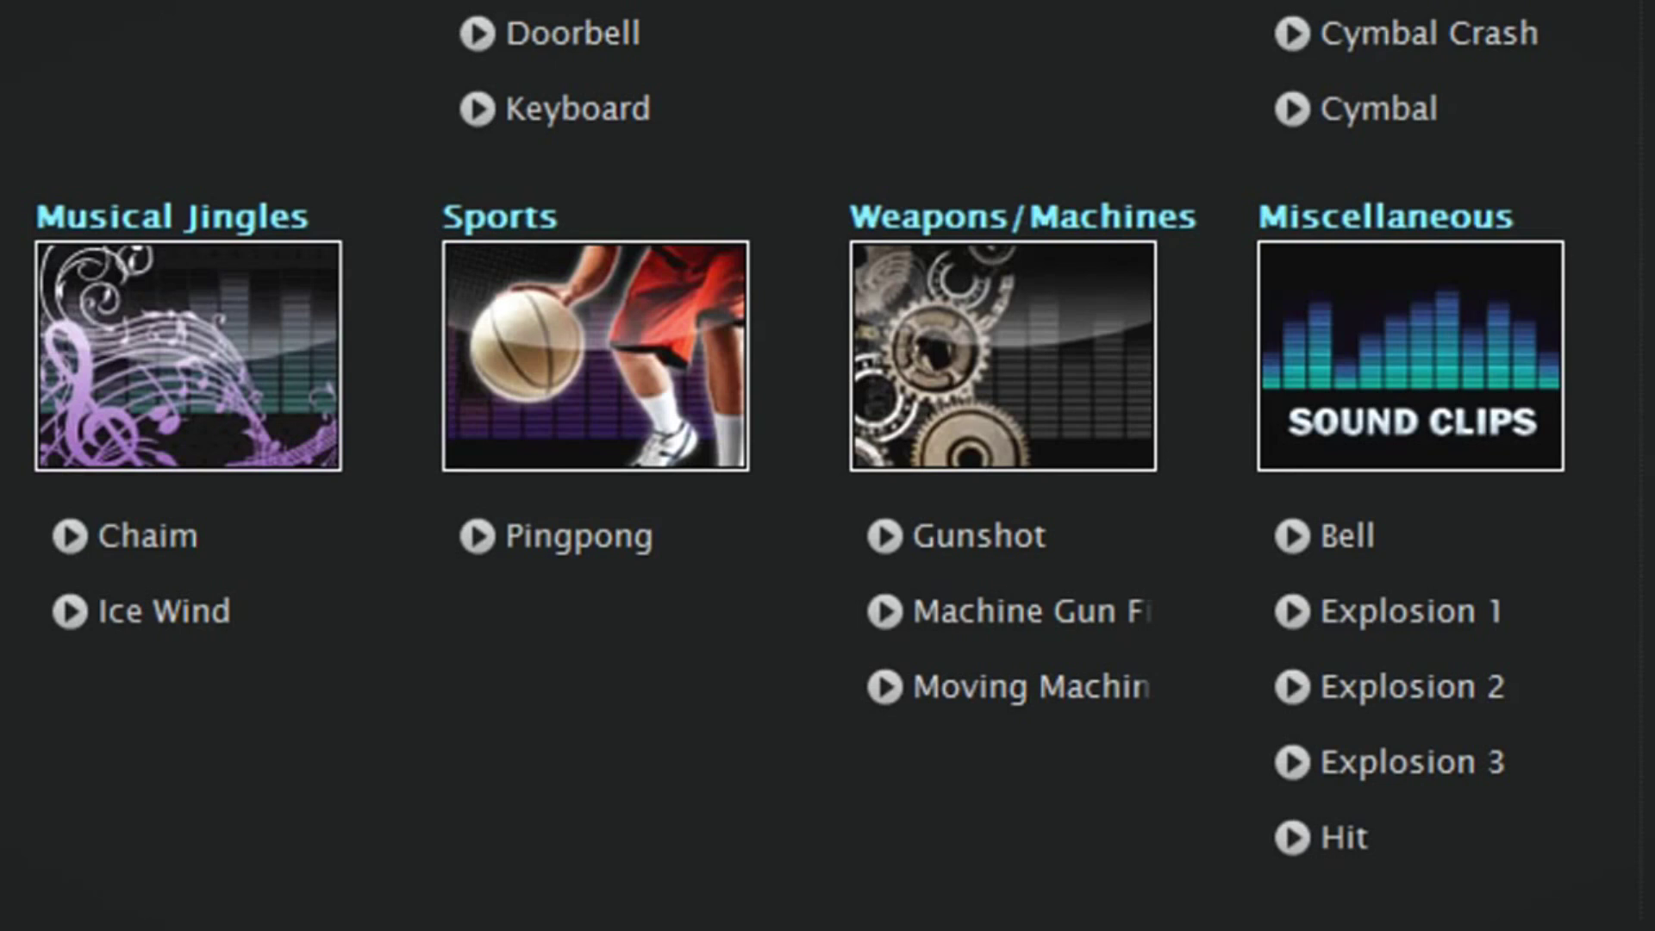
Download the Ice Wind clip as Ice Wind.dza to the desktop and open it to install
{"action": "mouse_move", "coordinate": [138, 650]}
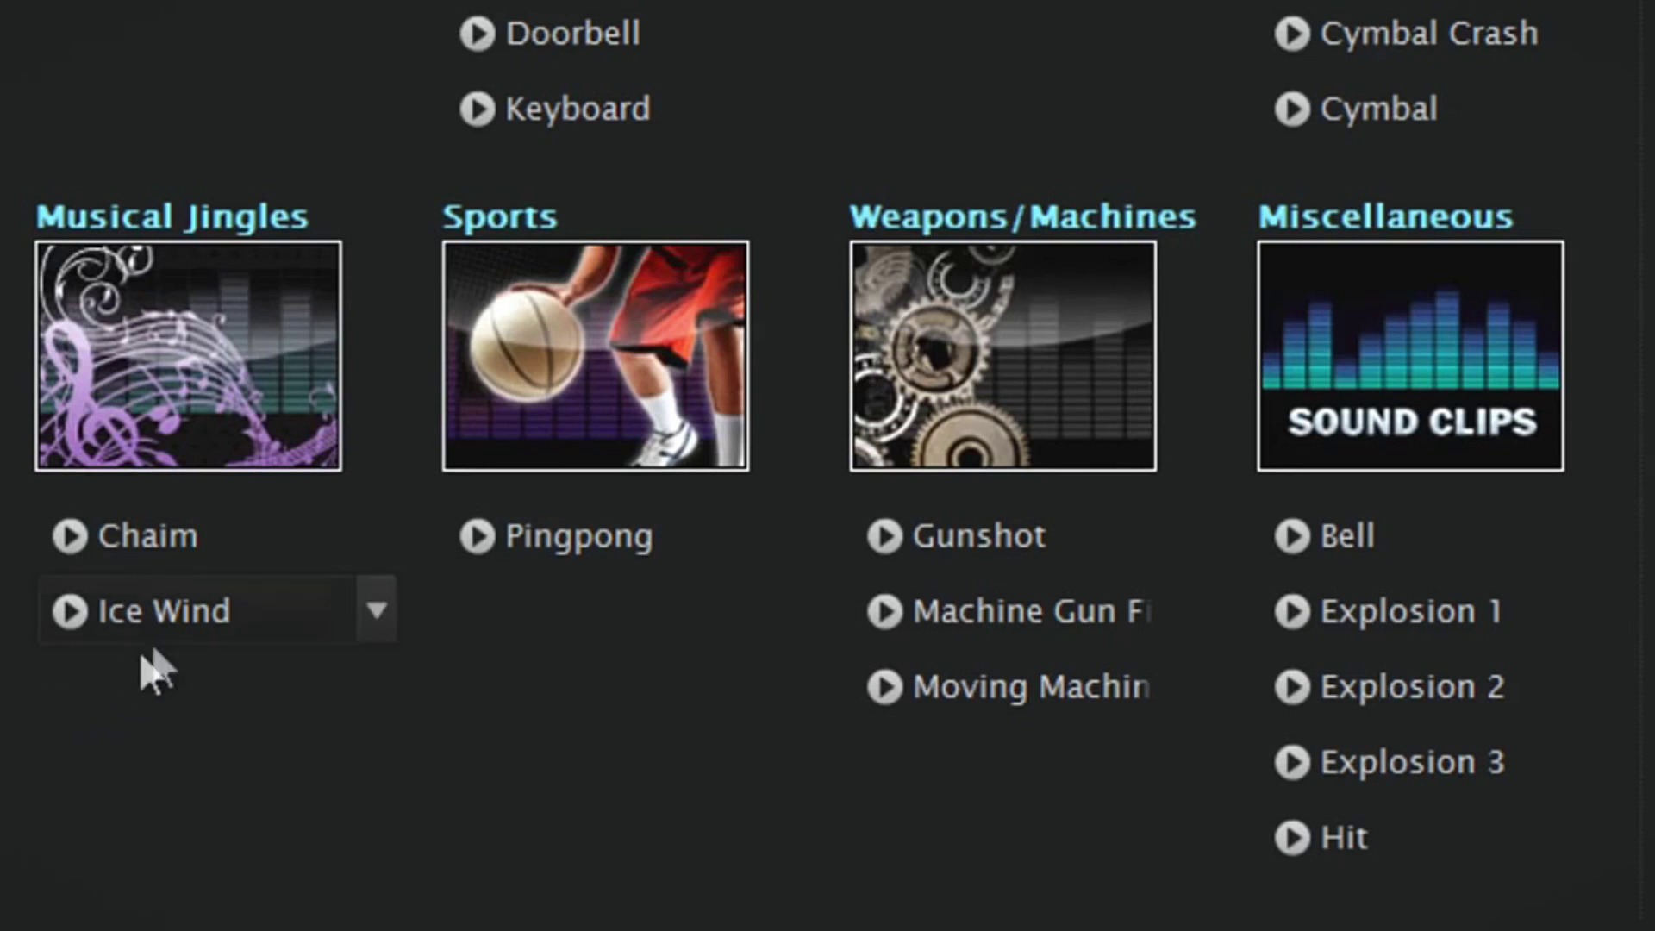
{"action": "left_click", "coordinate": [189, 617]}
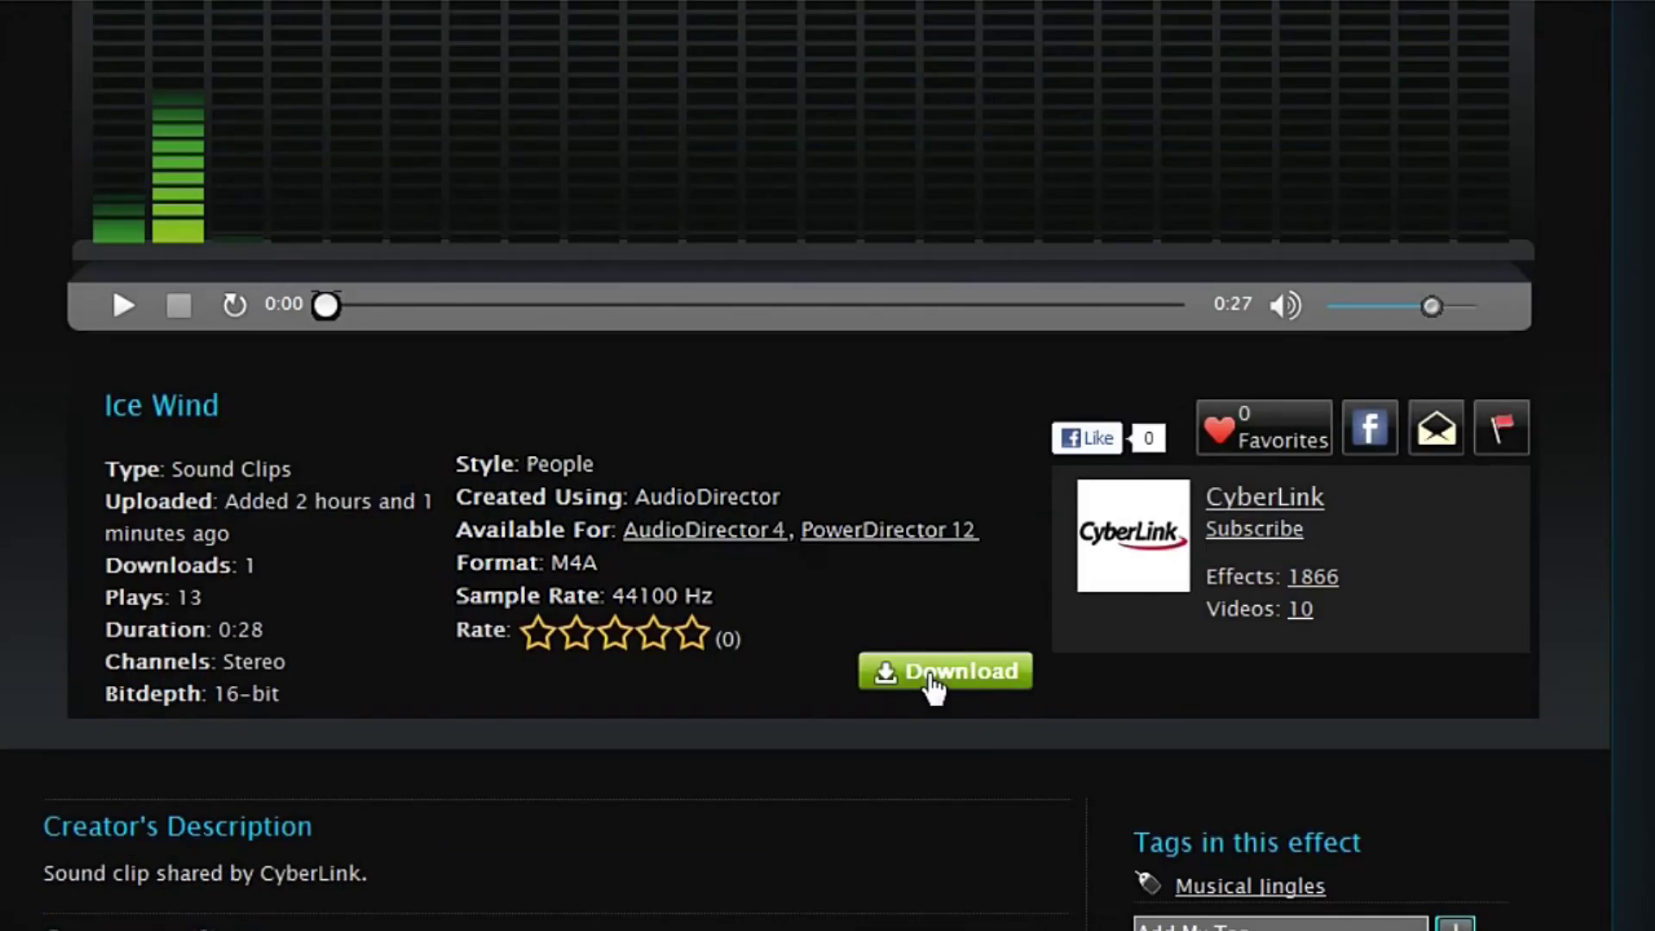
{"action": "left_click", "coordinate": [933, 681]}
{"action": "left_click", "coordinate": [948, 429]}
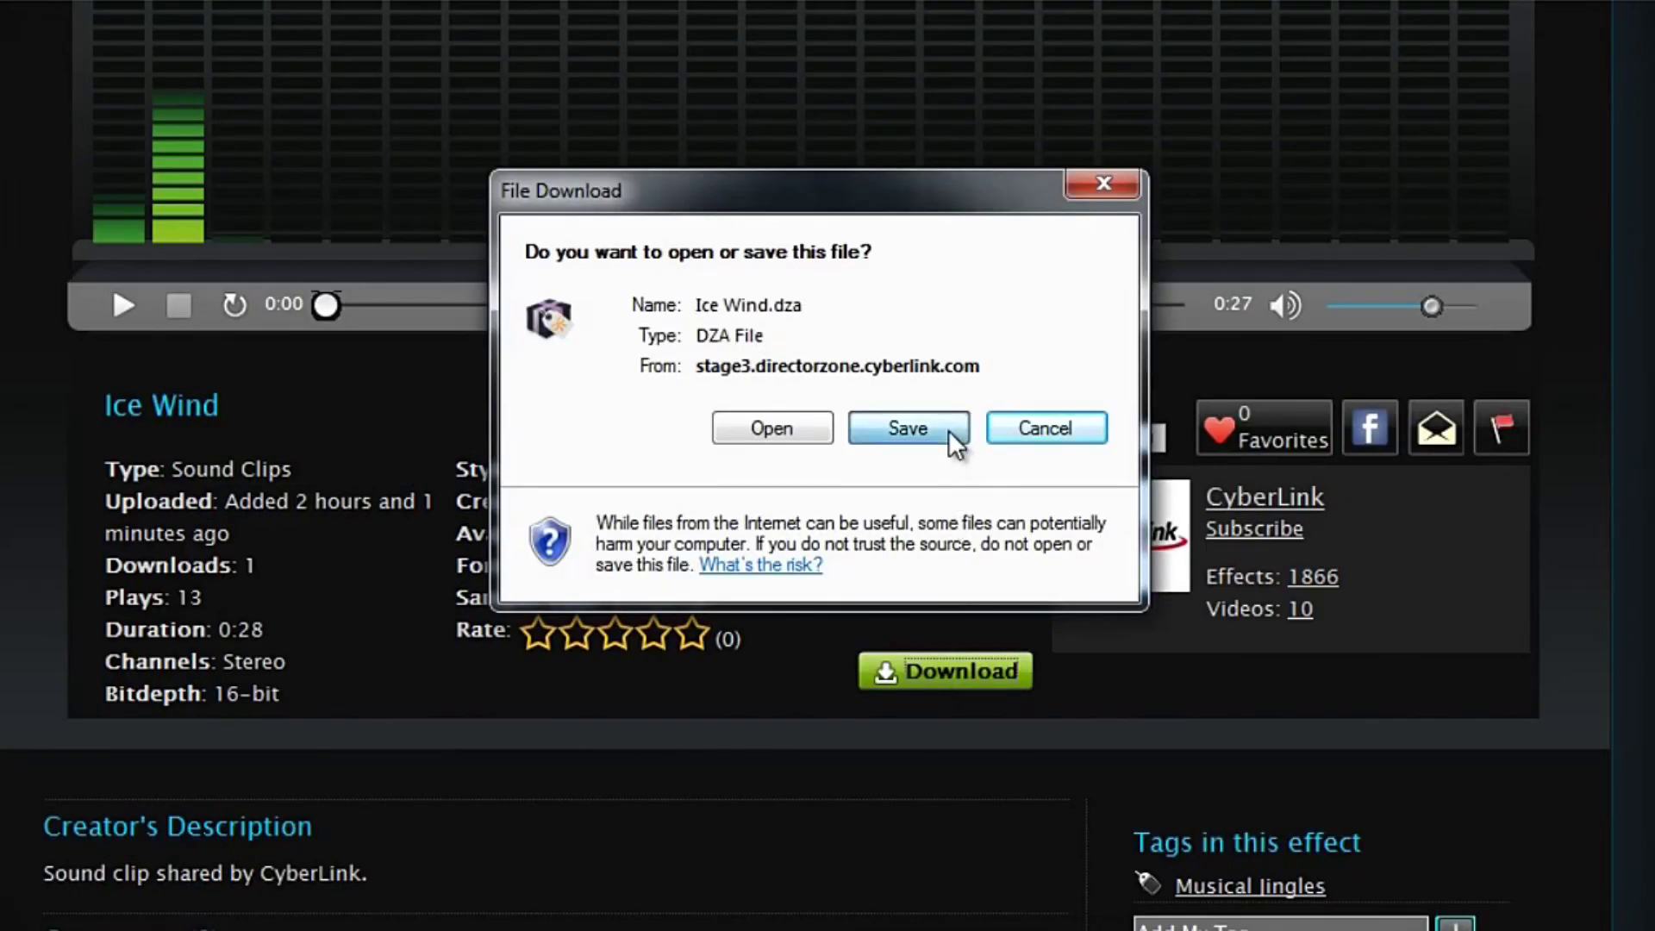
{"action": "left_click", "coordinate": [624, 379]}
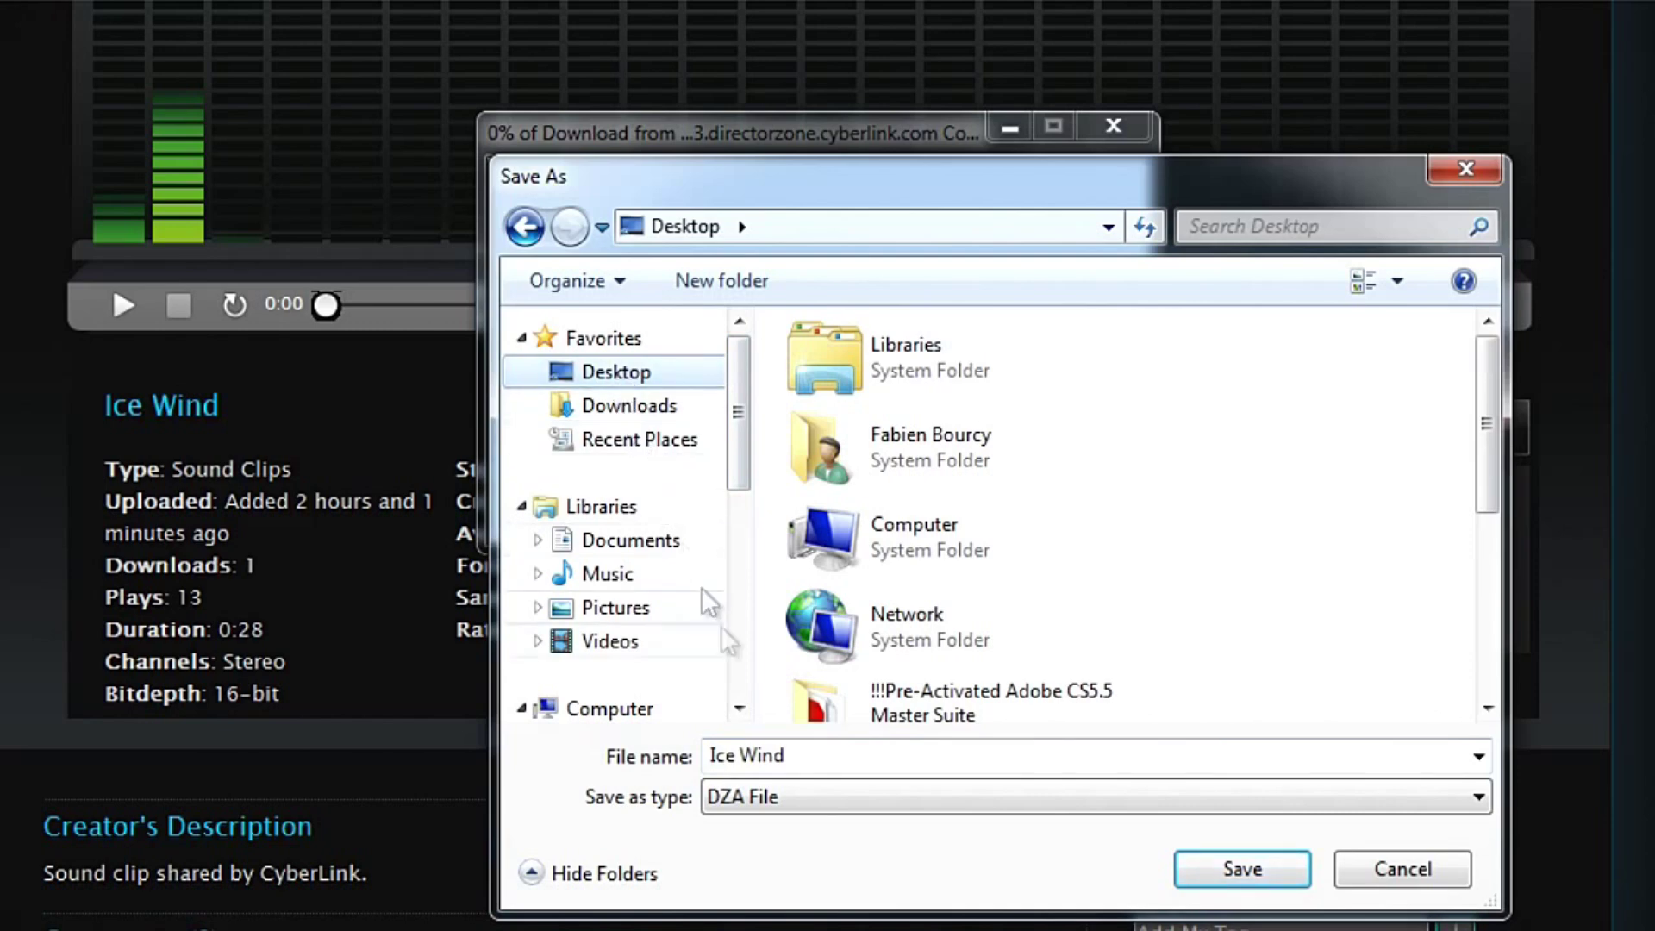
{"action": "left_click", "coordinate": [1242, 869]}
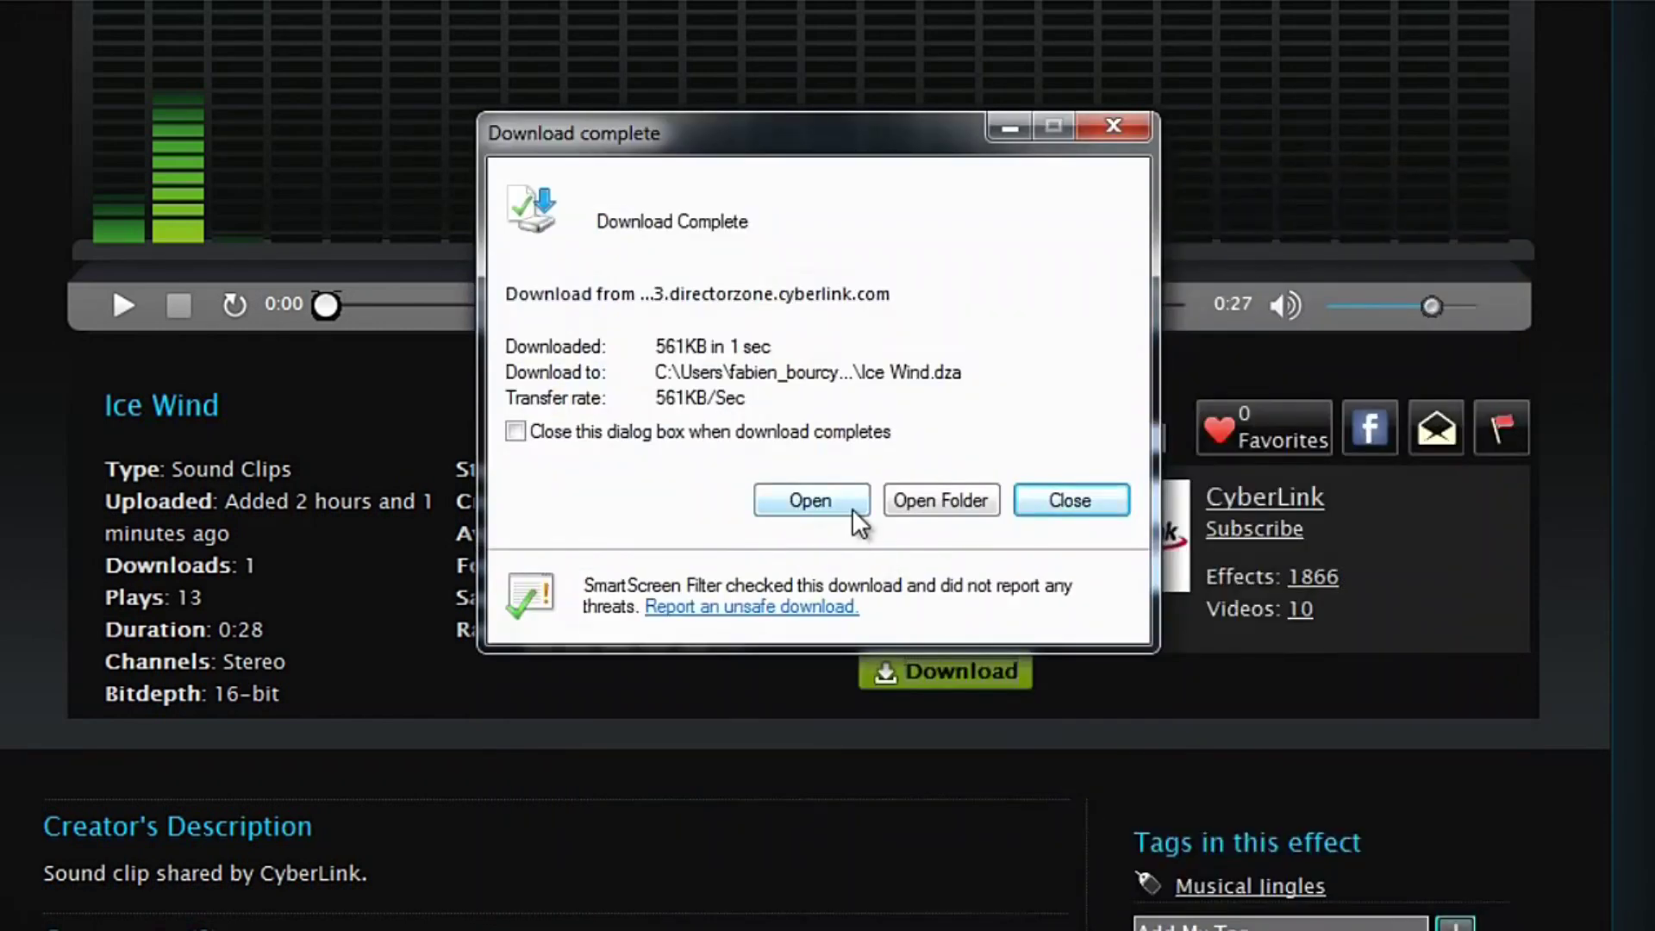
{"action": "left_click", "coordinate": [854, 508]}
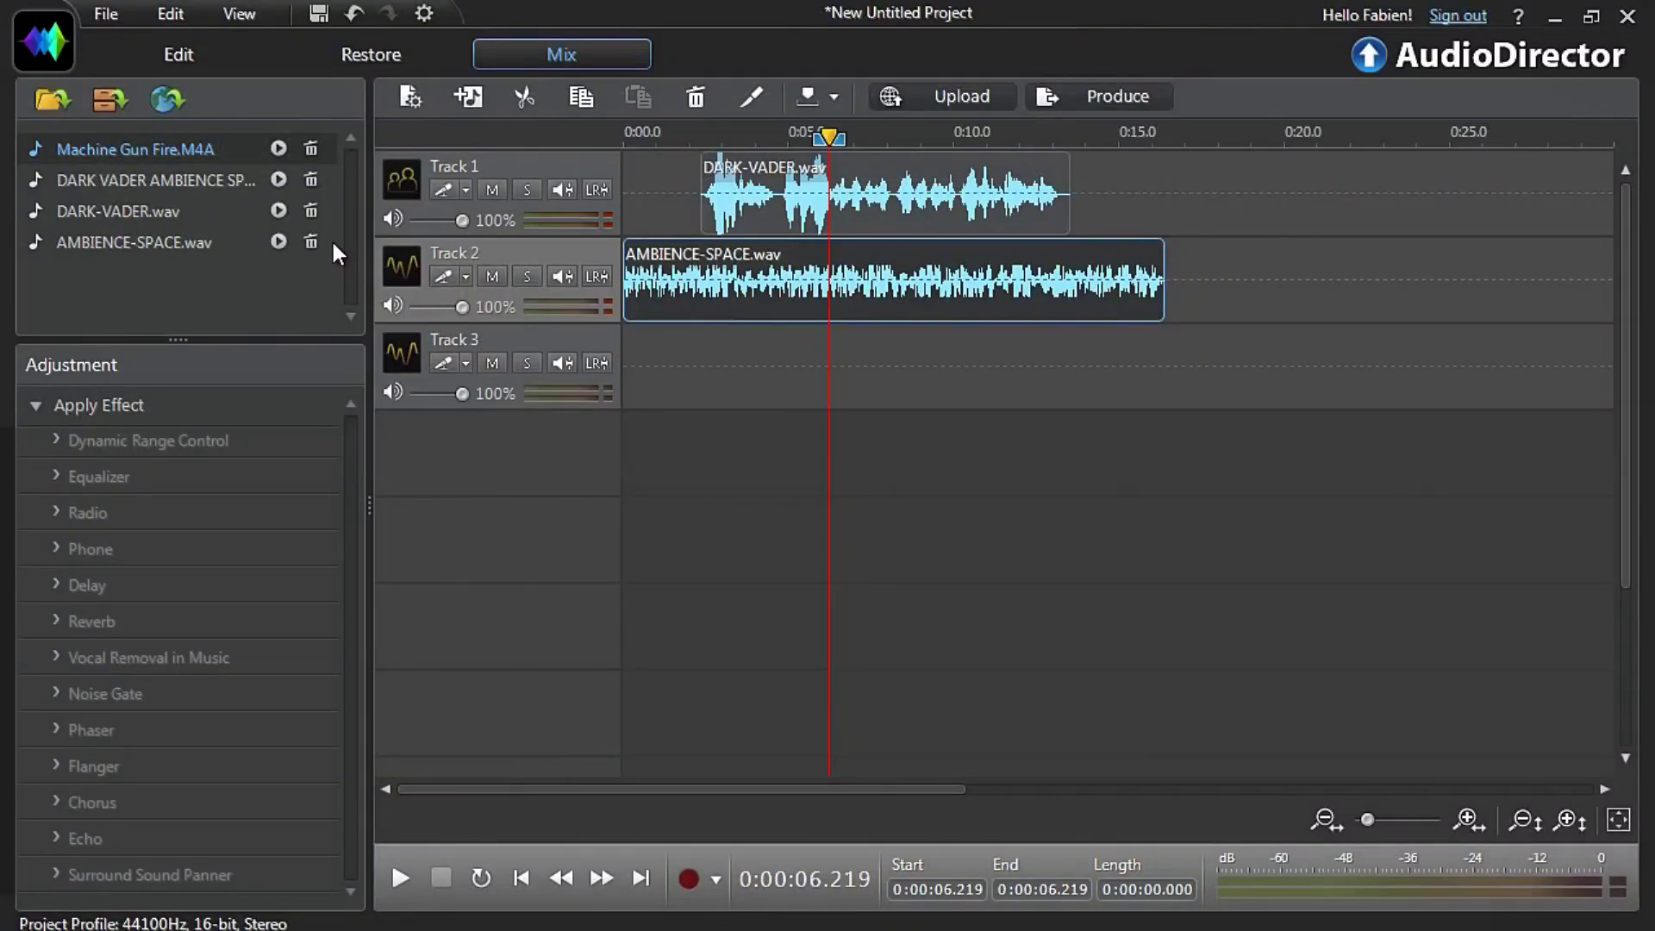
Open the Sound Clips Library to see the newly installed Ice Wind clip
{"action": "left_click", "coordinate": [104, 100]}
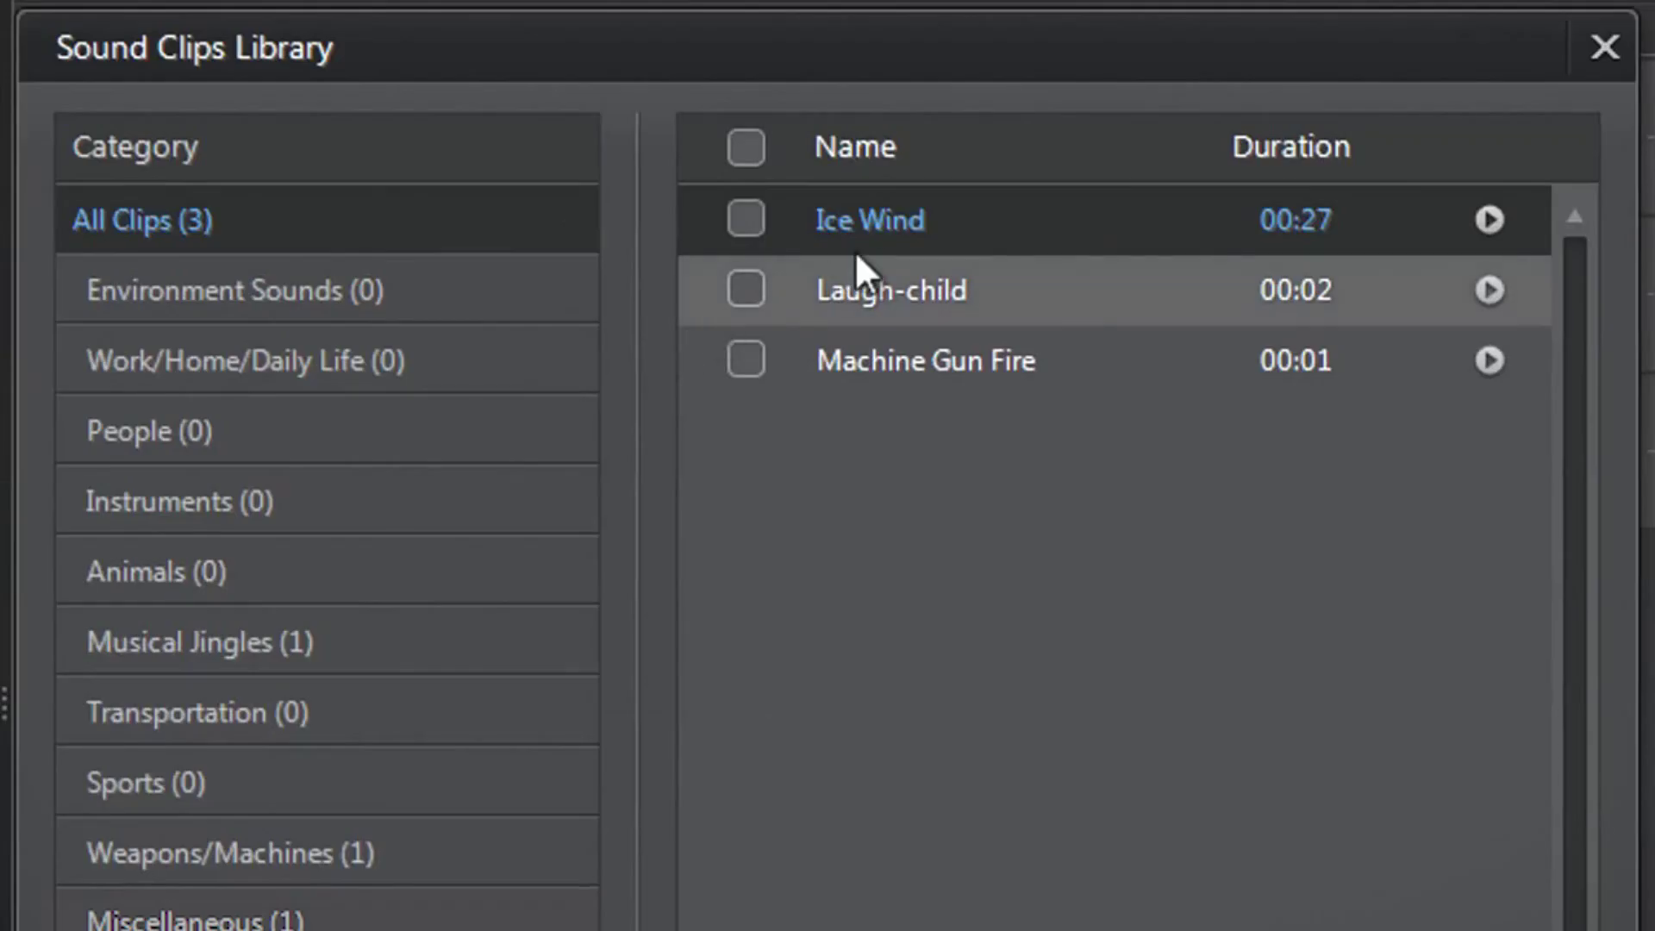